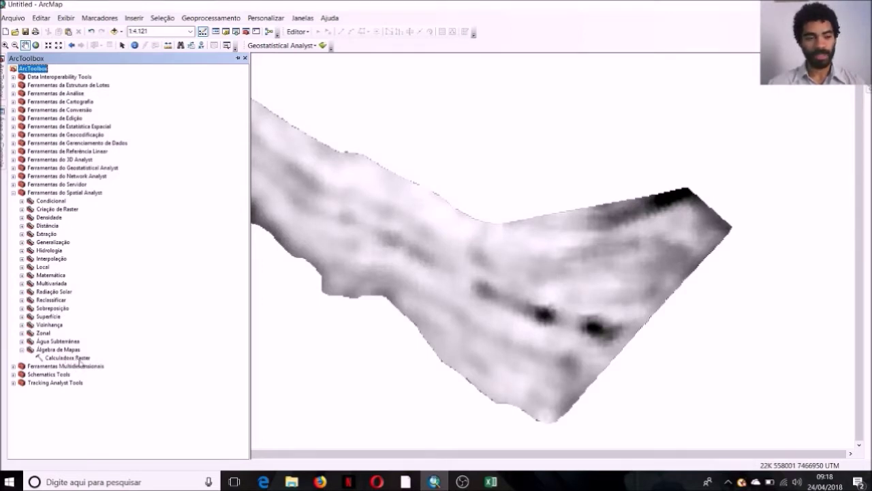
Open the Raster Calculator (Calculadora Raster) from the Spatial Analyst map algebra tools and move its window clear of the toolbox.
click(80, 360)
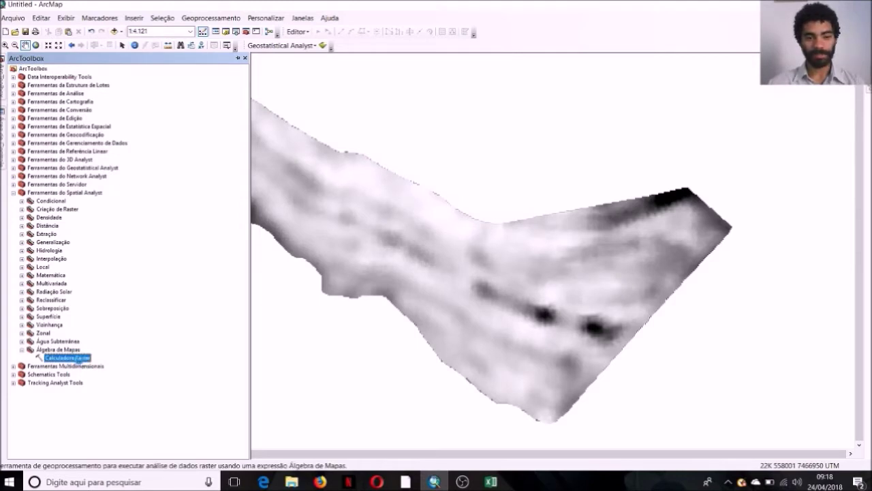
double_click(79, 360)
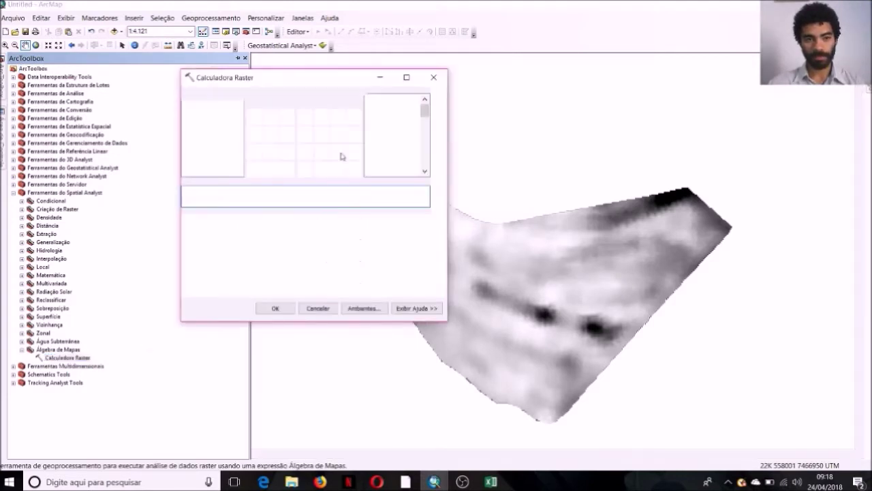
drag(321, 79, 475, 80)
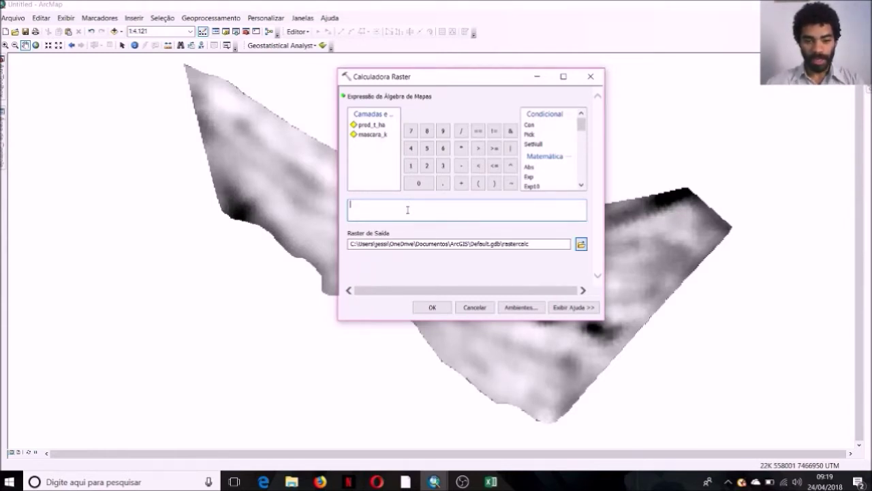
Switch to the Excel workbook and examine the PRODUTIVIDADE, K+ trocável and K2O columns and the coefficients A to D.
click(492, 482)
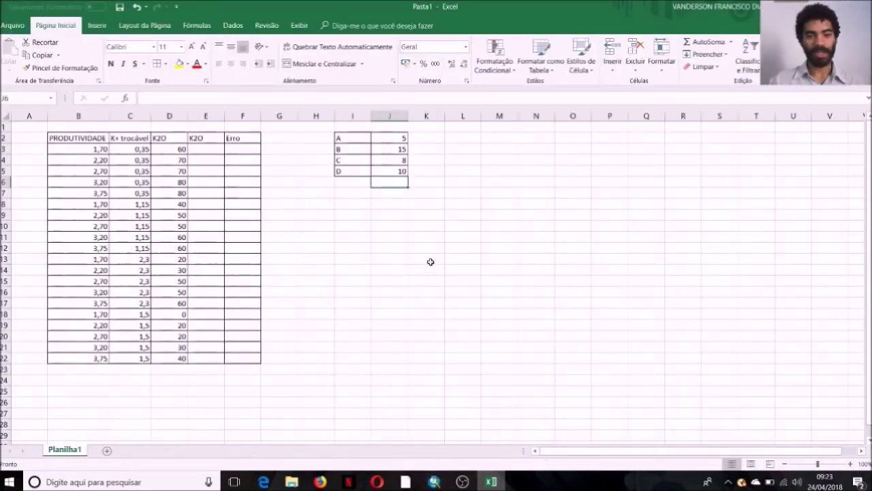
click(430, 263)
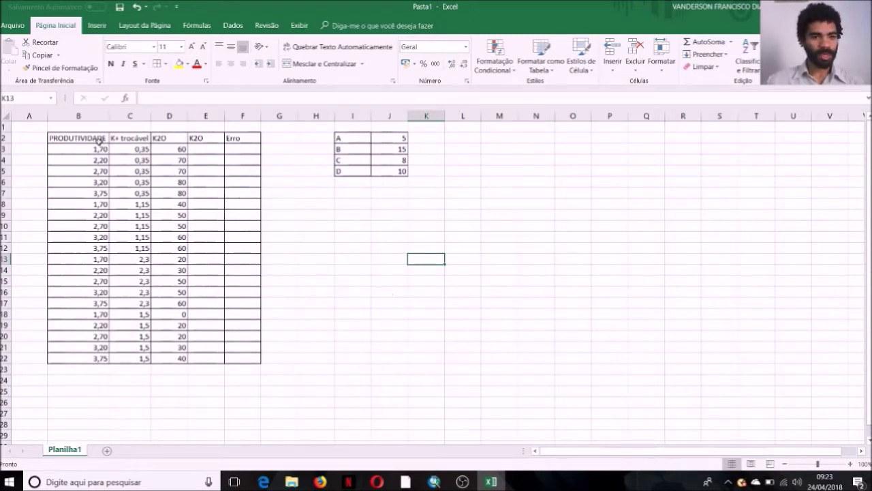
drag(99, 140, 93, 357)
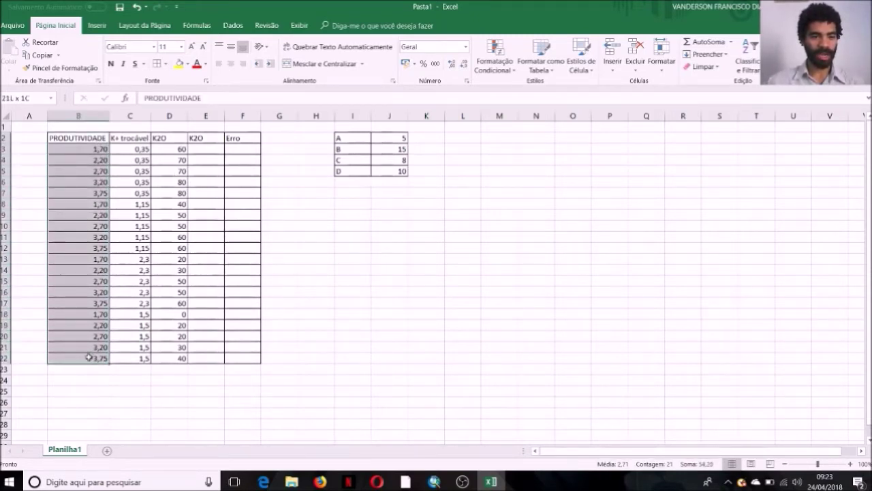
click(96, 150)
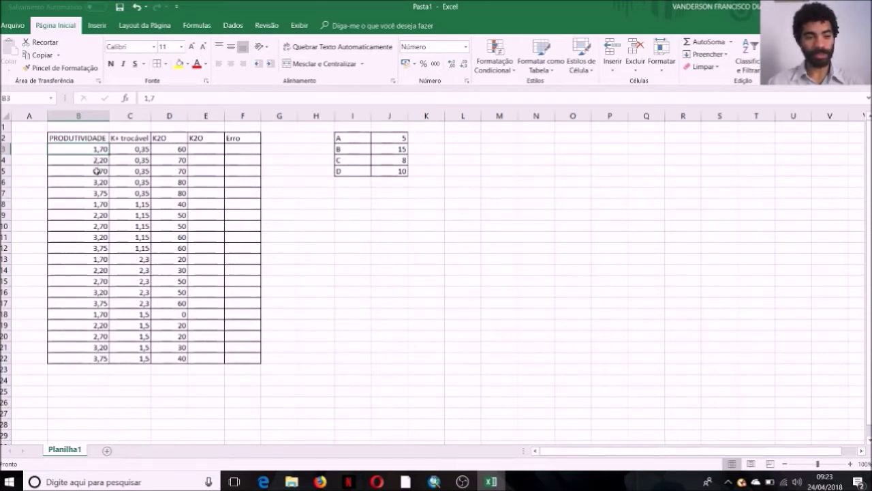
drag(137, 148, 127, 352)
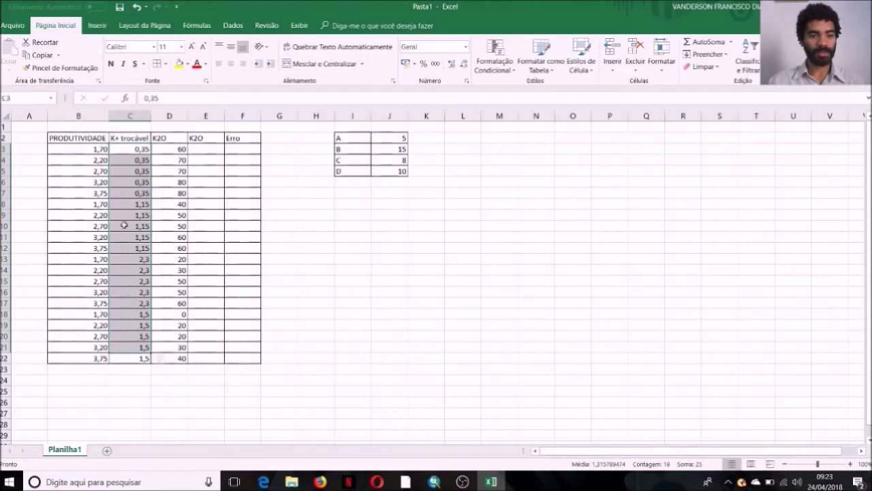
click(120, 147)
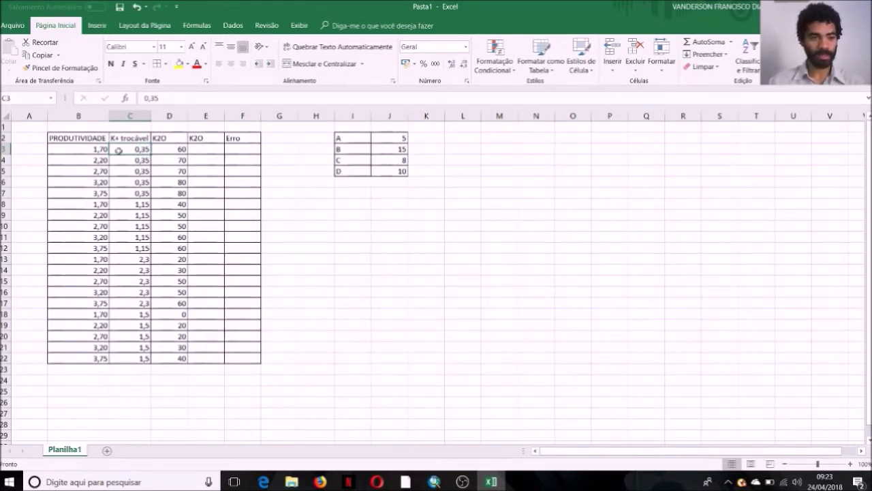
drag(164, 152, 177, 357)
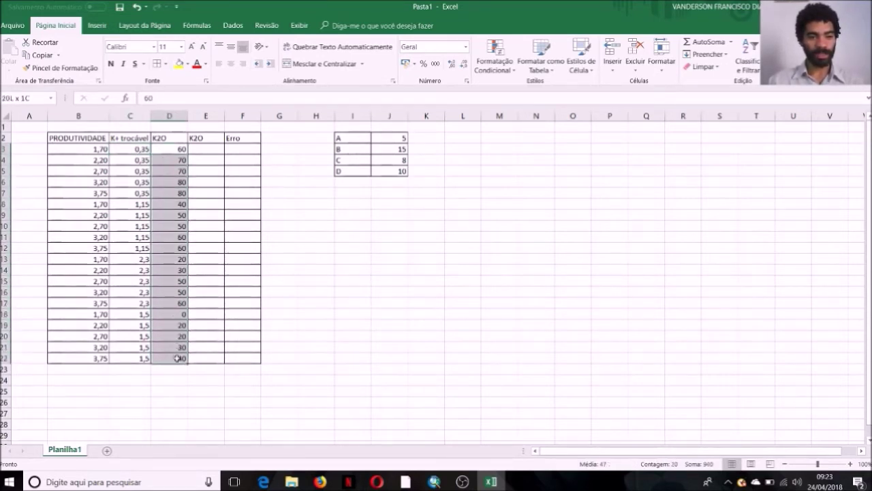
click(176, 151)
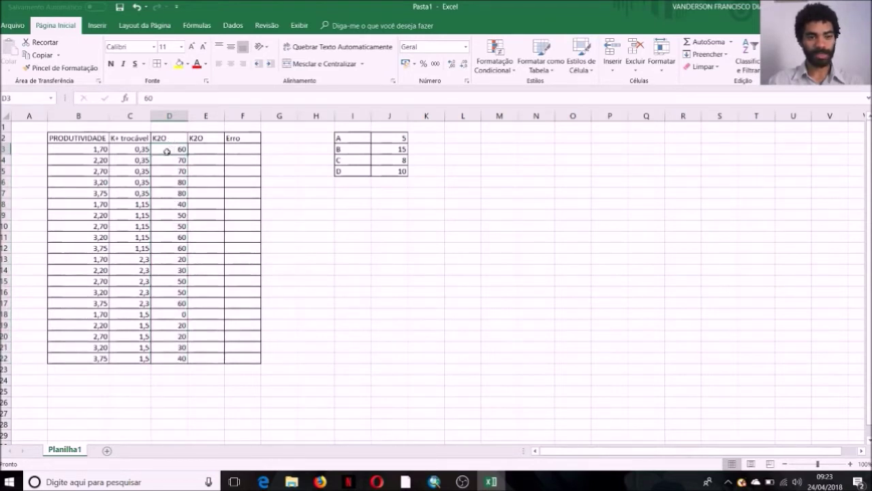
double_click(204, 149)
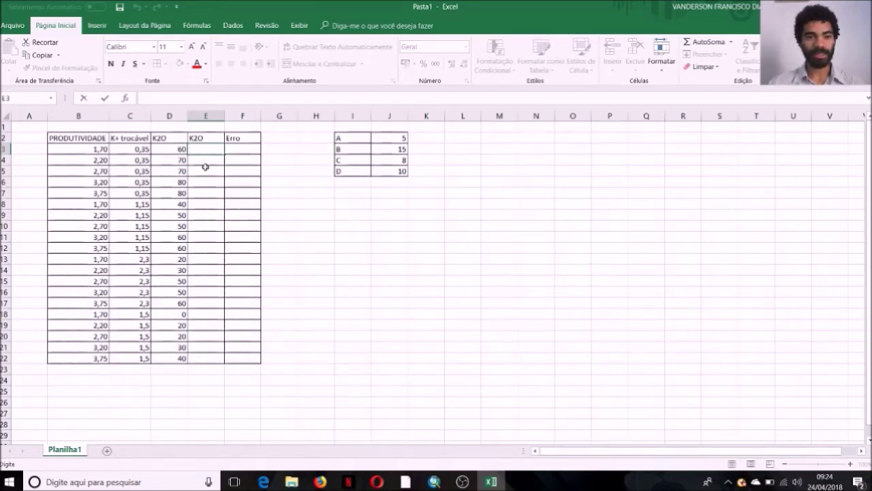
drag(390, 138, 398, 164)
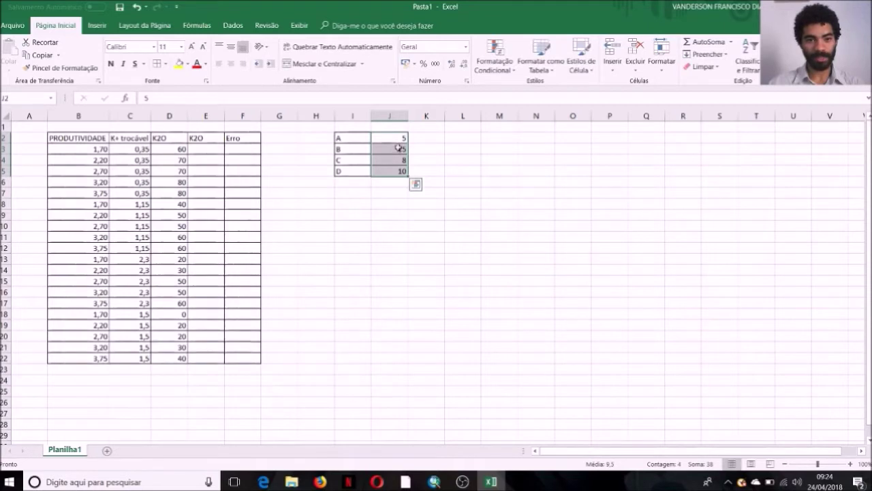
Enter the formula =J2+J3*B3+J4*C3+J5*B3*C3 in cell E3 of the empty K2O column.
double_click(214, 145)
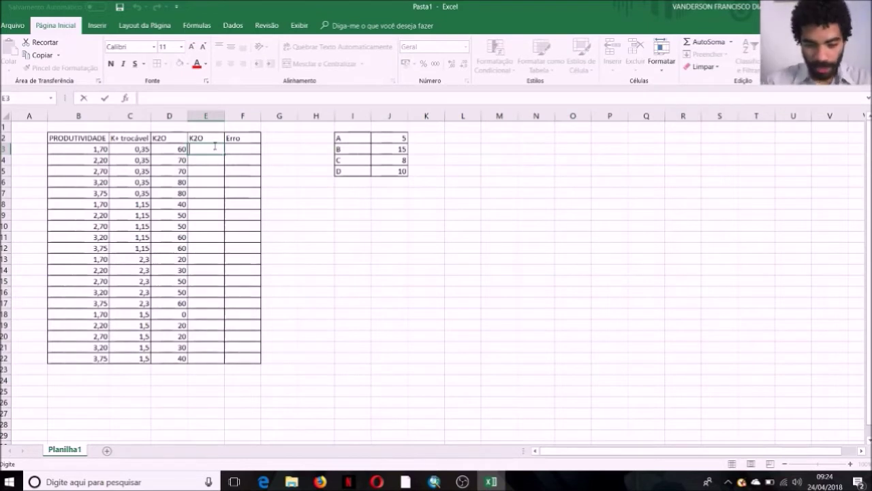
text(=)
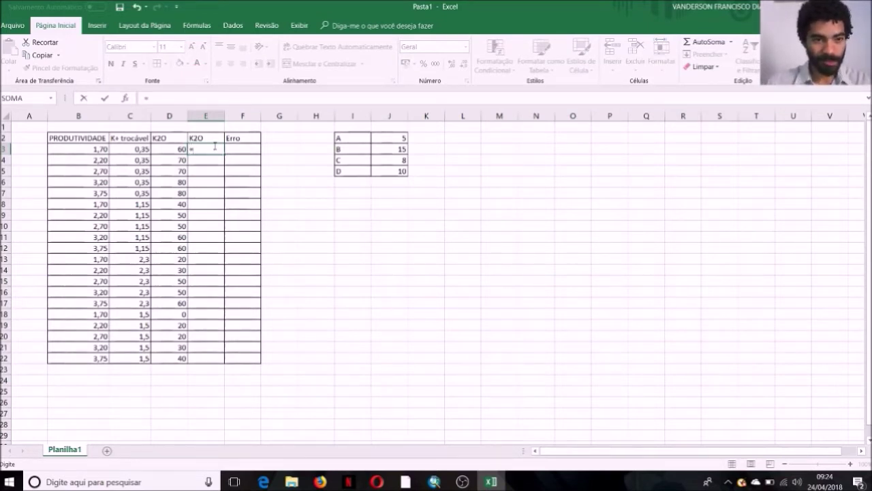
click(389, 140)
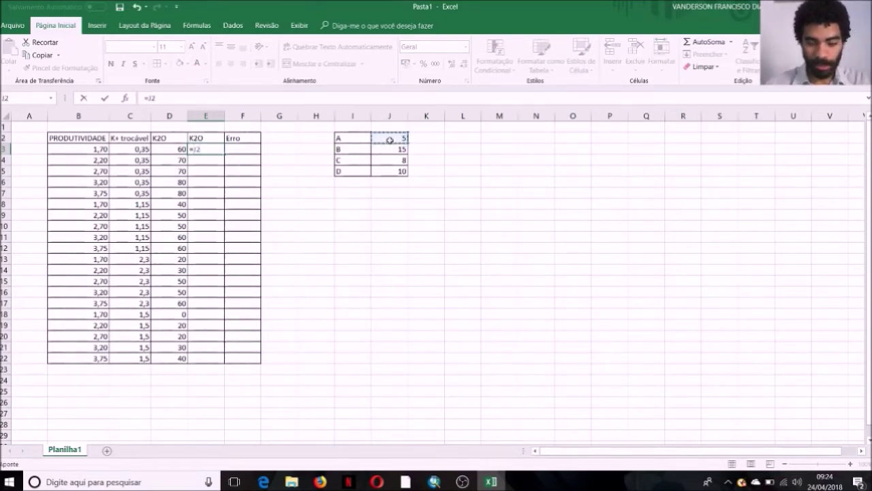
text(+)
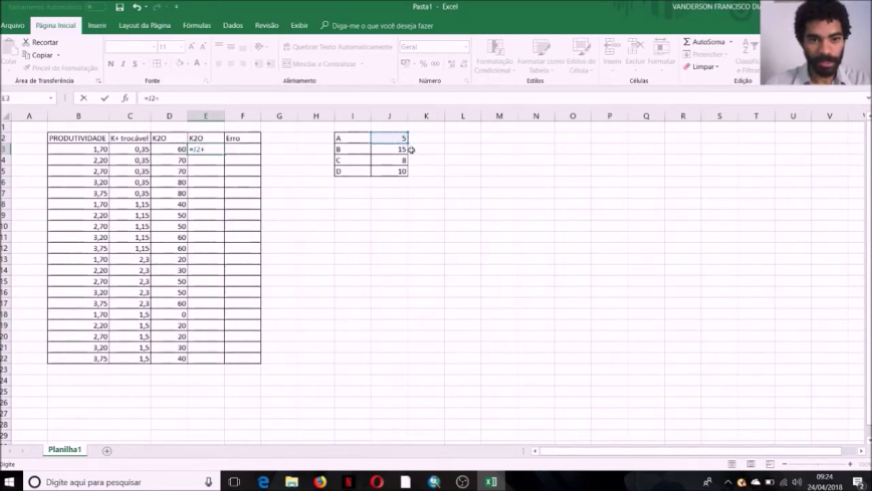
click(402, 149)
text(*)
click(99, 150)
text(+)
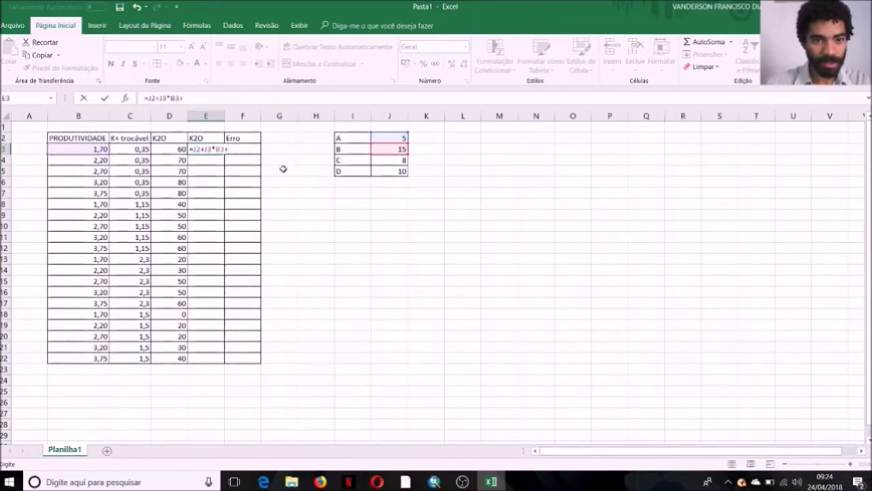
click(397, 162)
text(*)
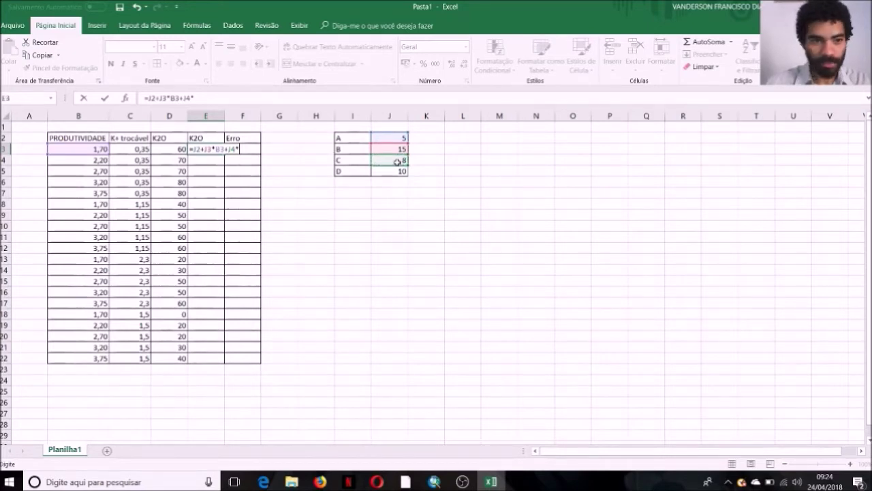
click(139, 149)
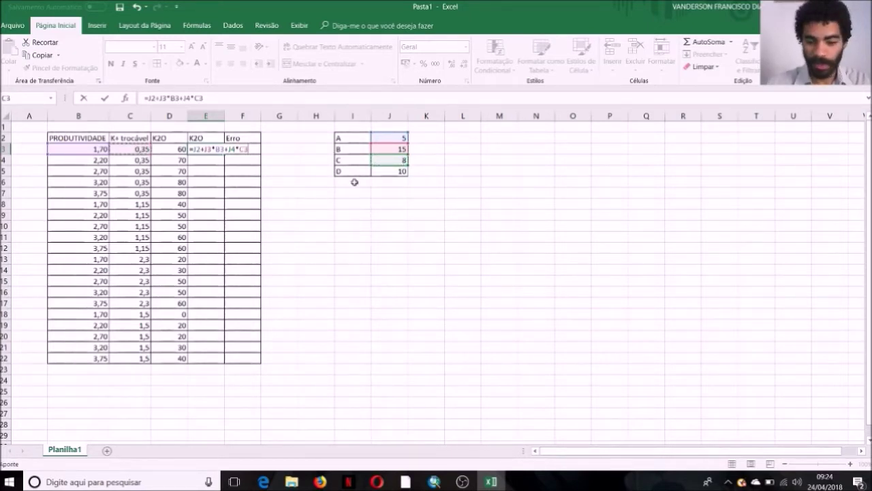
text(+)
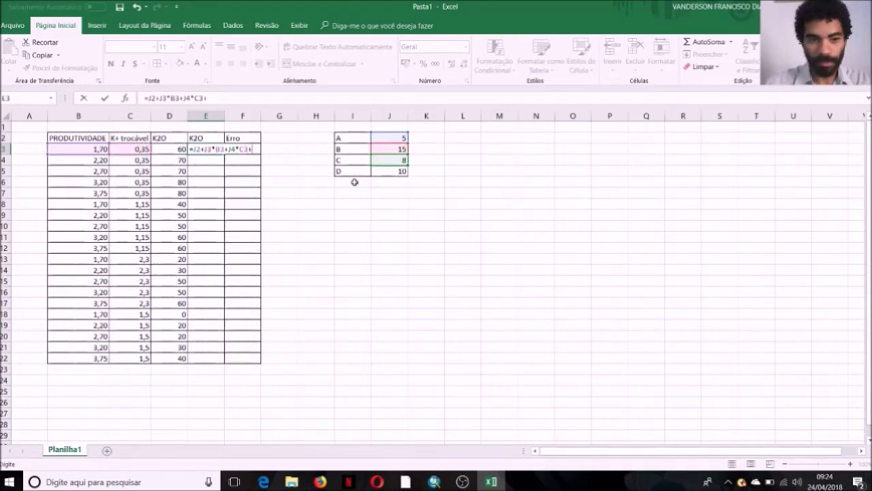
click(385, 169)
text(*)
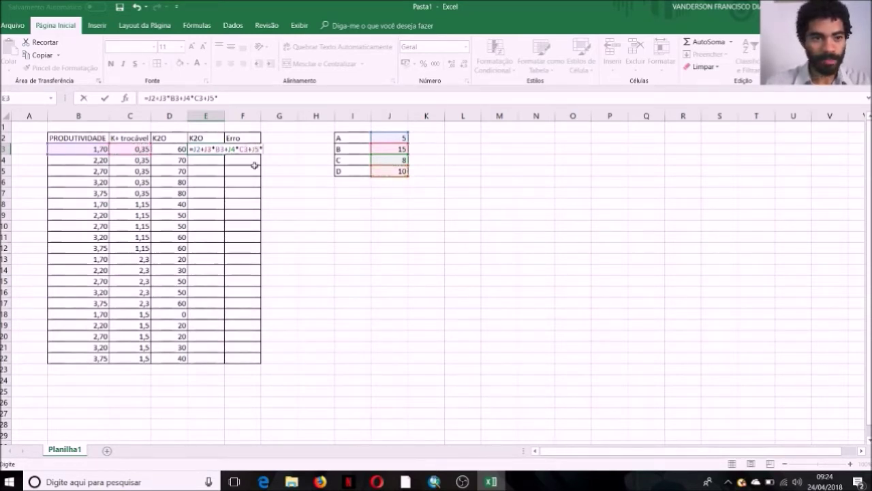
click(85, 149)
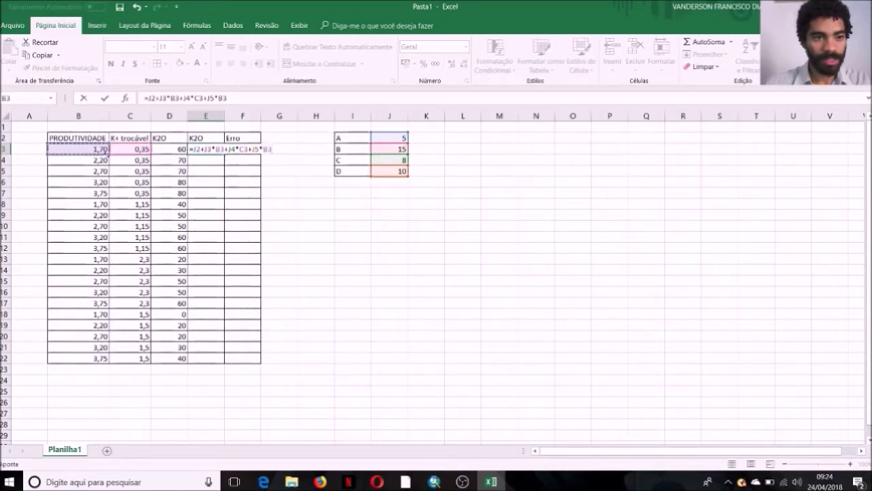
text(*)
click(125, 148)
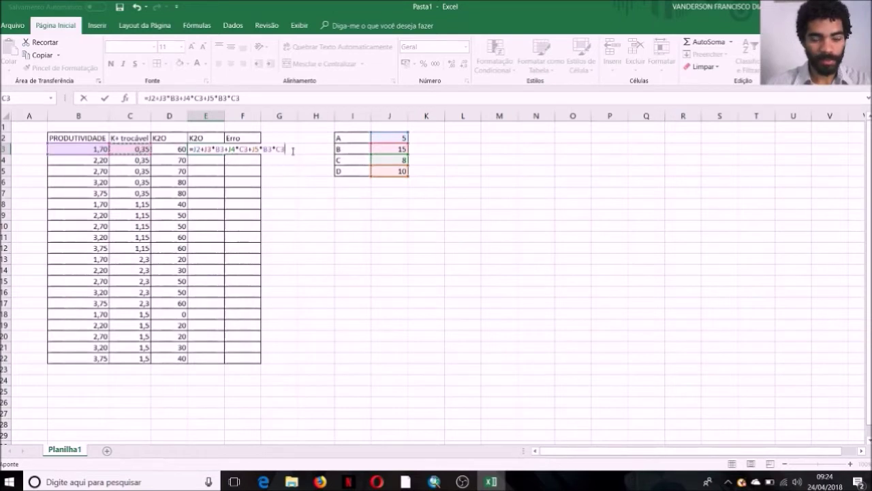
key(Return)
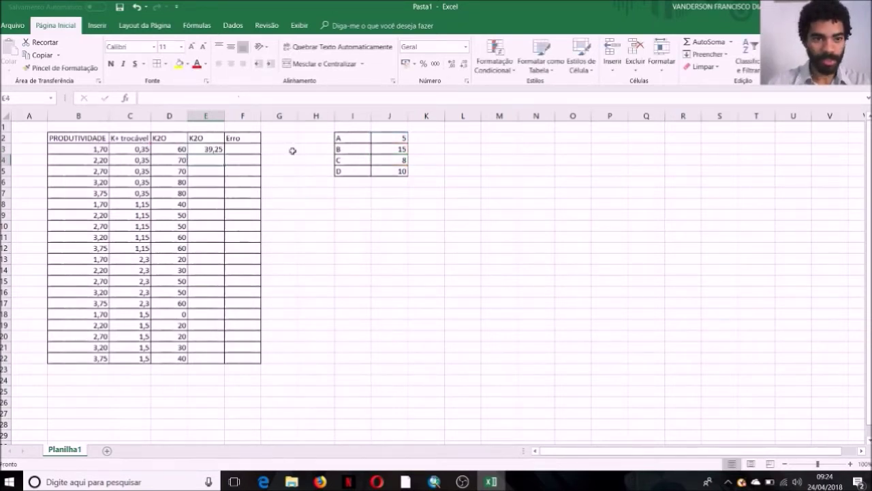
Try to fill the E3 formula down to E22, and clear the filled cells below E3.
click(217, 150)
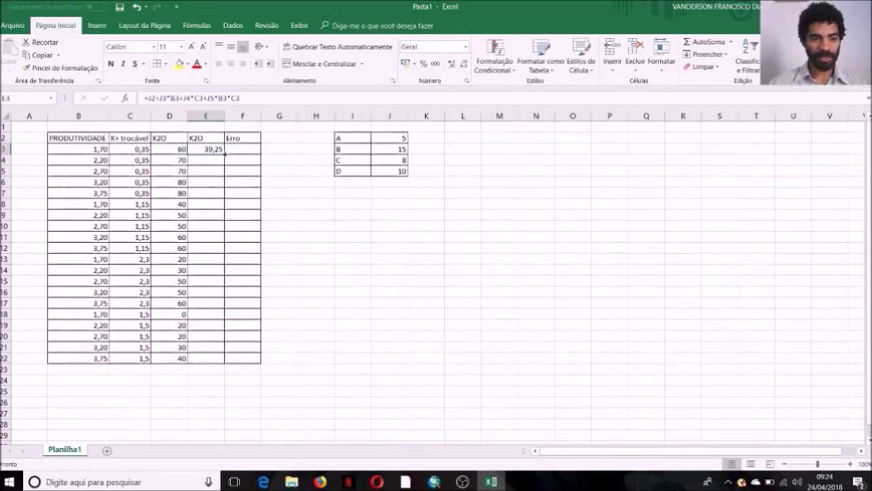
drag(225, 155, 222, 363)
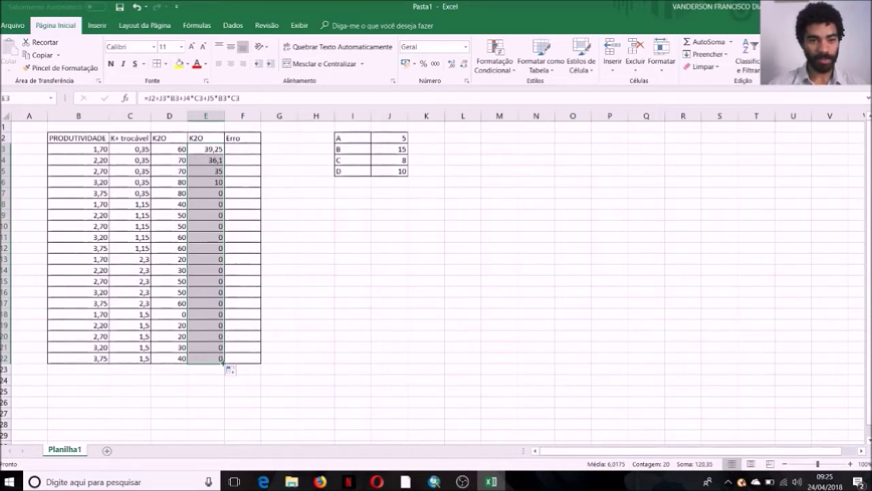
drag(222, 362, 217, 150)
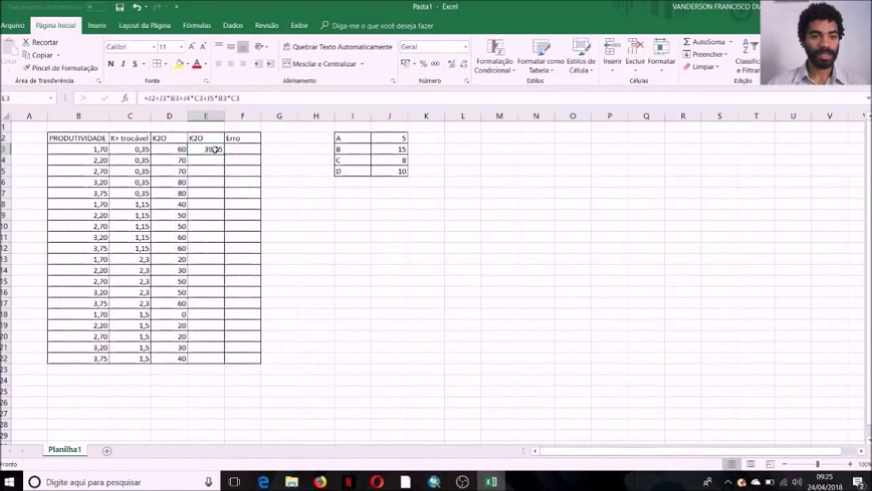
Lock the coefficient rows in the E3 formula so it reads =J$2+J$3*B3+J$4*C3+J$5*B3*C3.
double_click(216, 148)
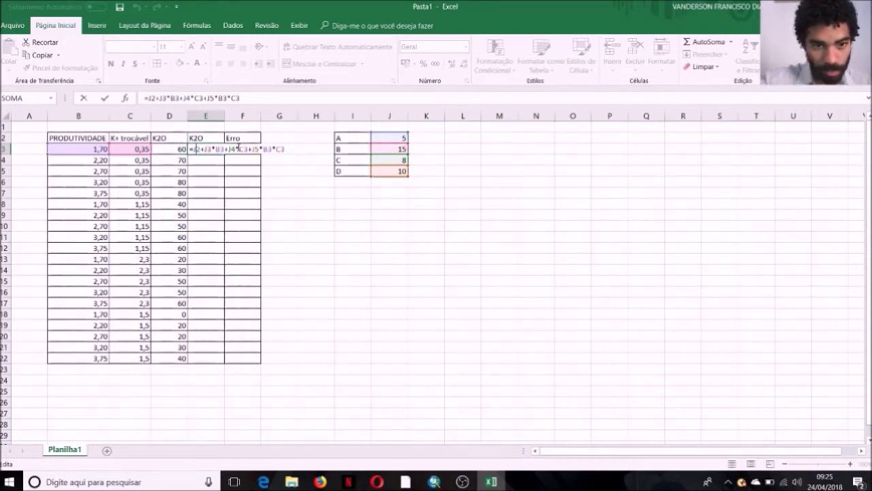
text($)
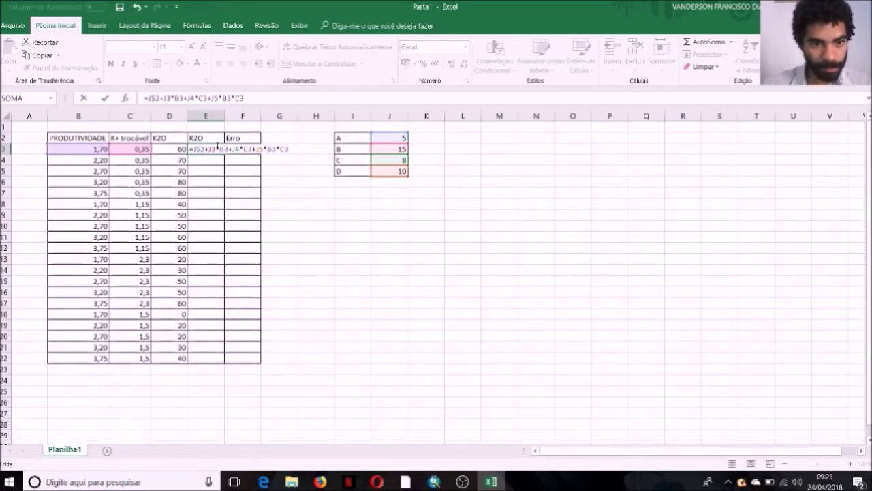
click(213, 148)
text($)
click(236, 148)
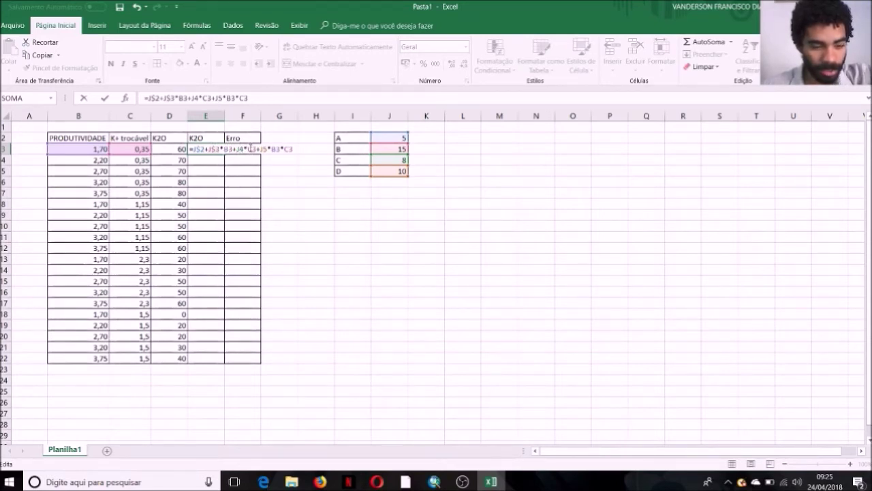
text($2+J)
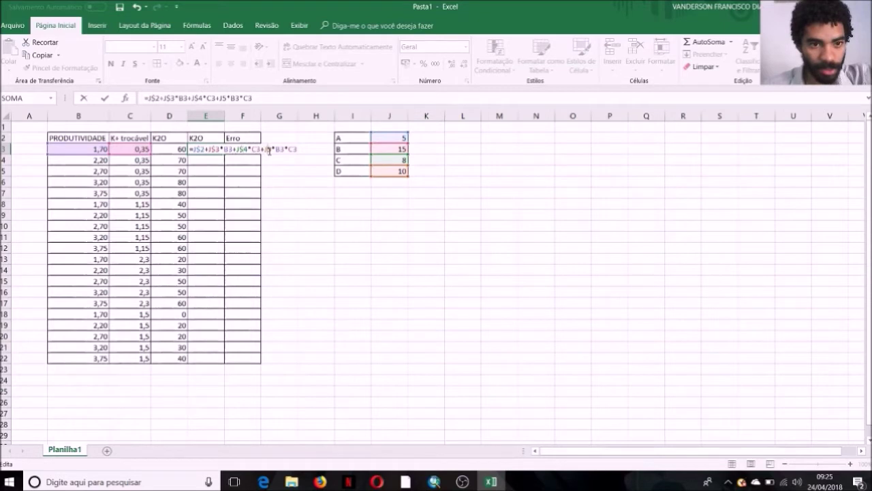
text($)
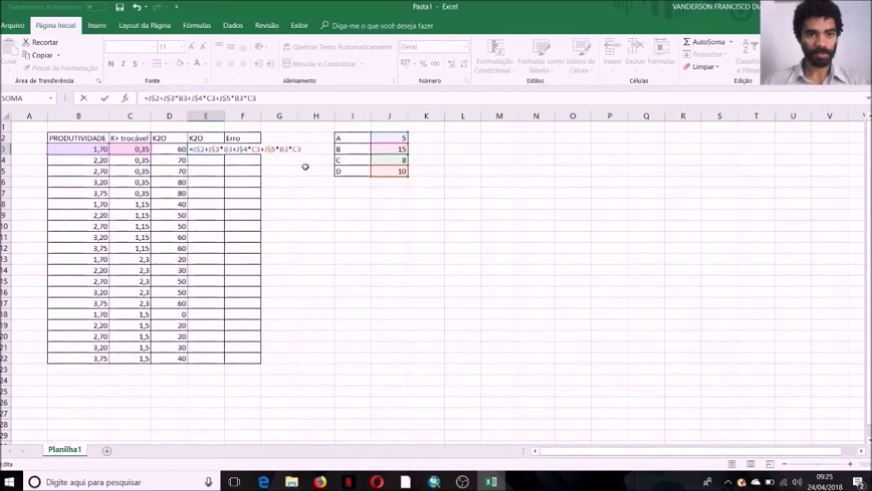
key(Return)
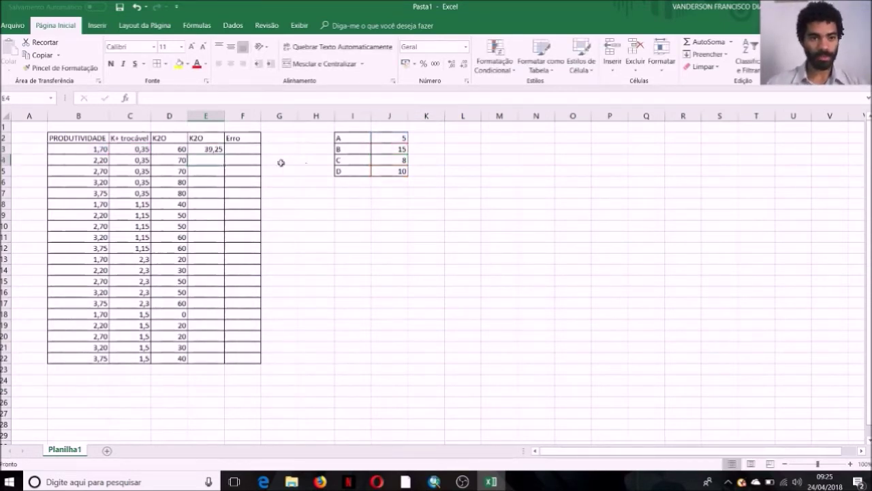
Fill the E3 formula with locked coefficient rows down the K2O column through E22.
click(213, 149)
drag(224, 154, 214, 311)
drag(214, 354, 213, 359)
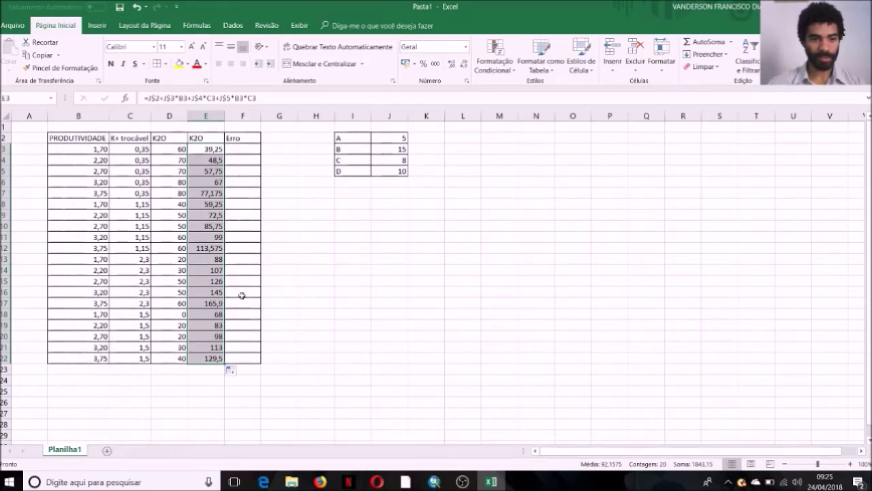
Begin a formula in F3, the first empty cell of the Erro column.
click(244, 271)
double_click(254, 148)
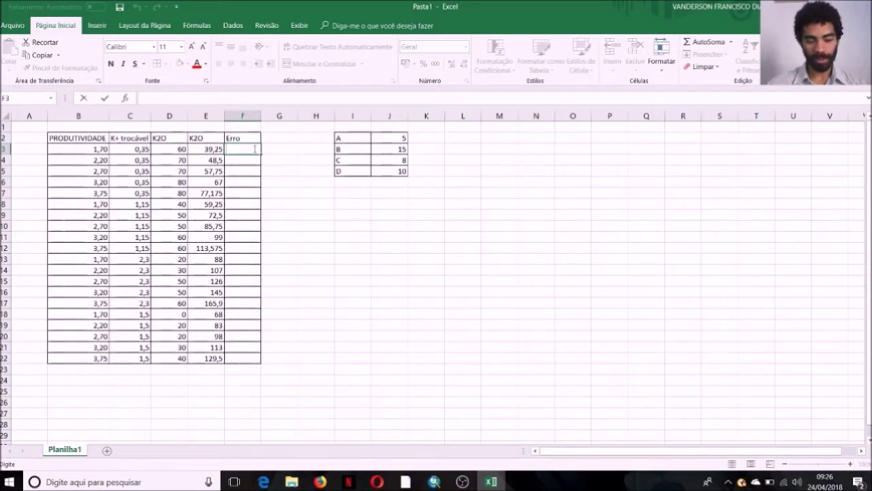
text(=)
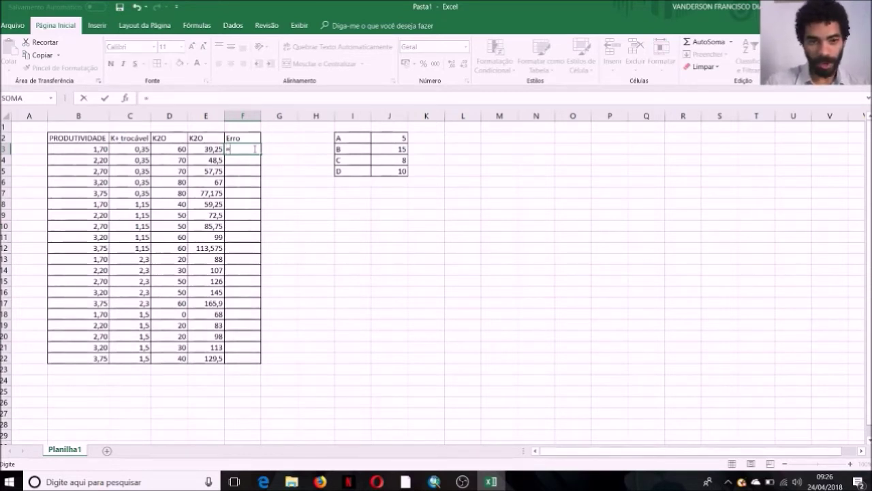
click(181, 148)
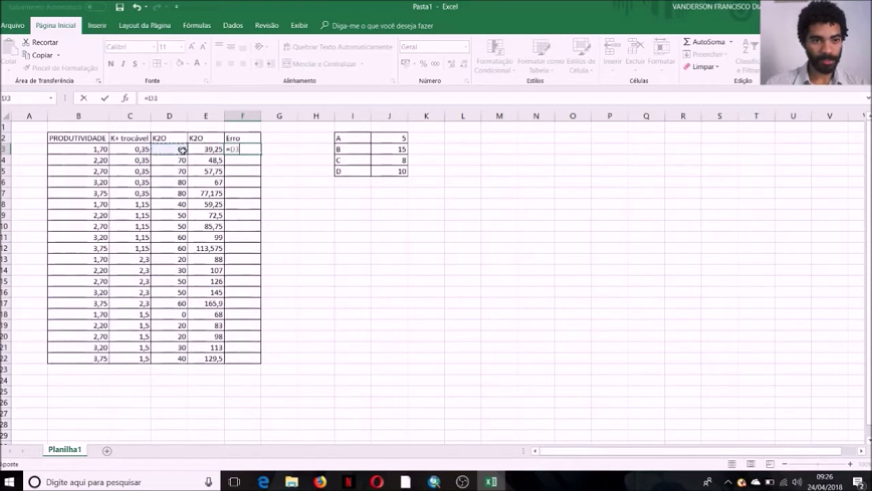
key(Left)
key(Left)
key(Right)
key(Right)
key(Right)
key(Right)
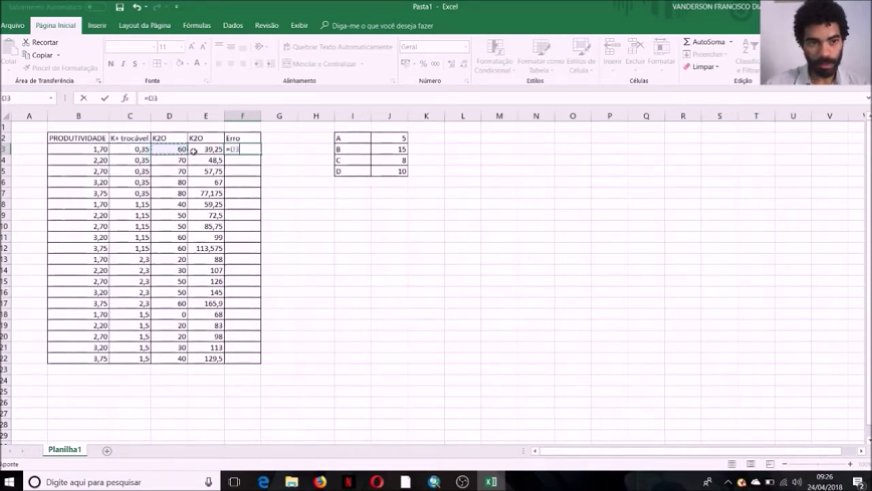
click(248, 149)
key(BackSpace)
key(BackSpace)
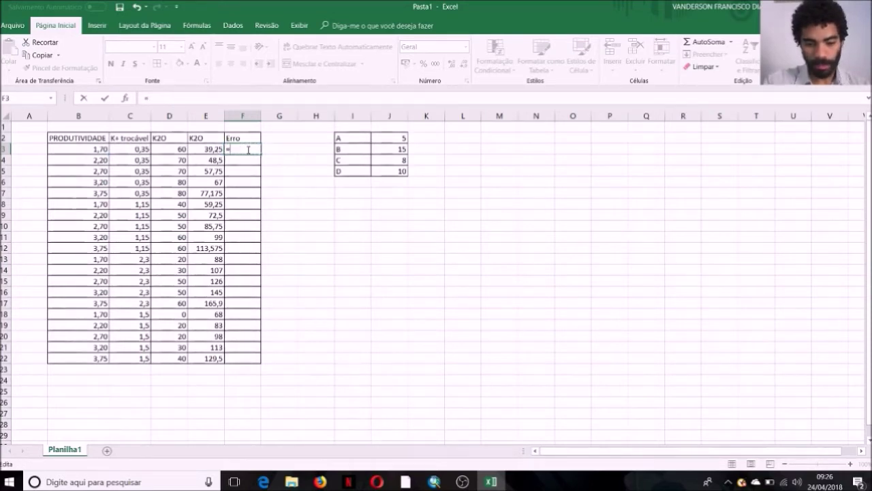
Complete the F3 formula as =(D3-E3)^2 and fill it down the Erro column through F22.
text(()
click(182, 149)
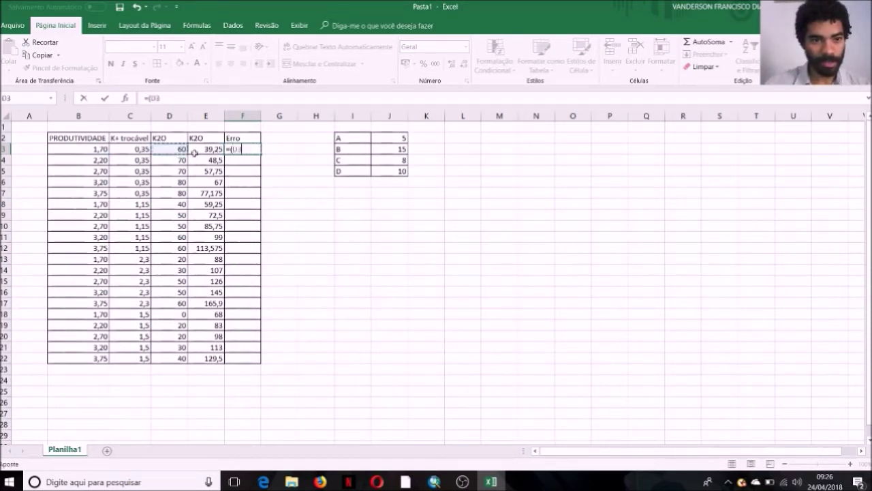
text(-)
click(208, 149)
text())
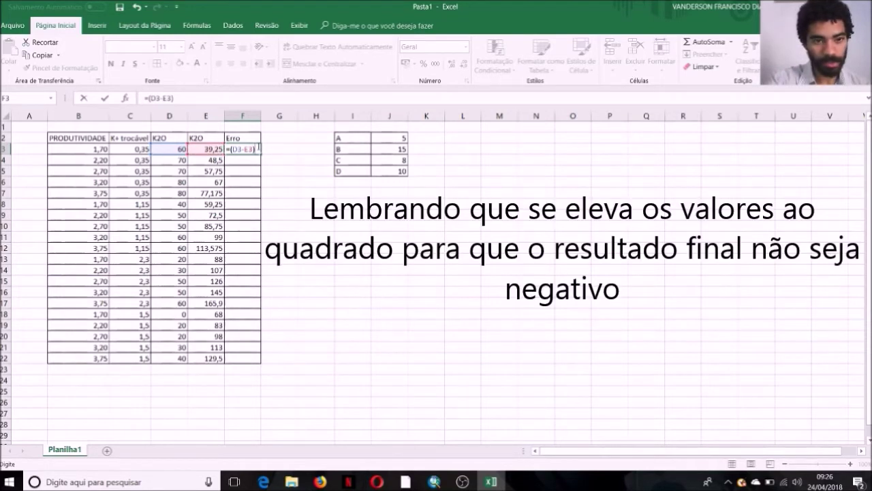
text(^2)
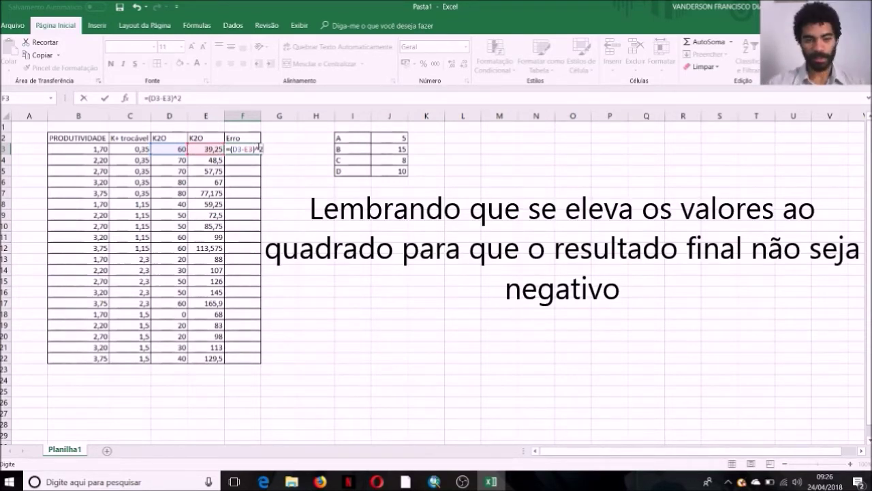
key(Return)
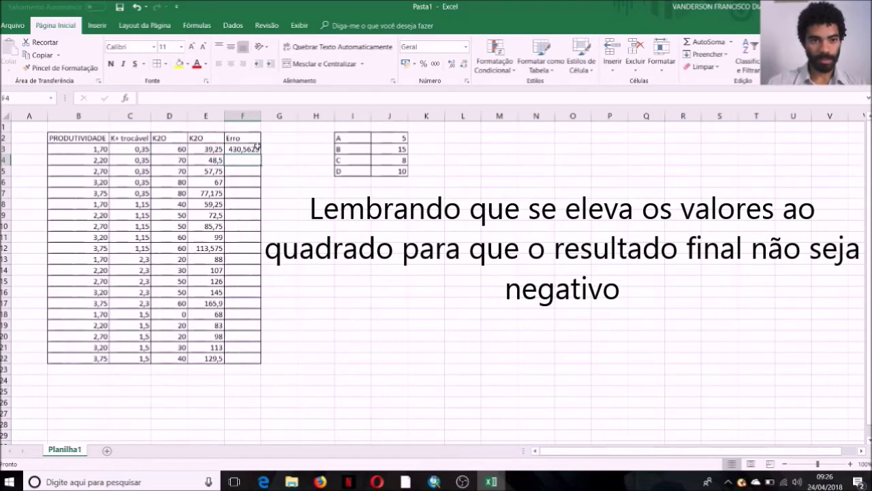
click(256, 148)
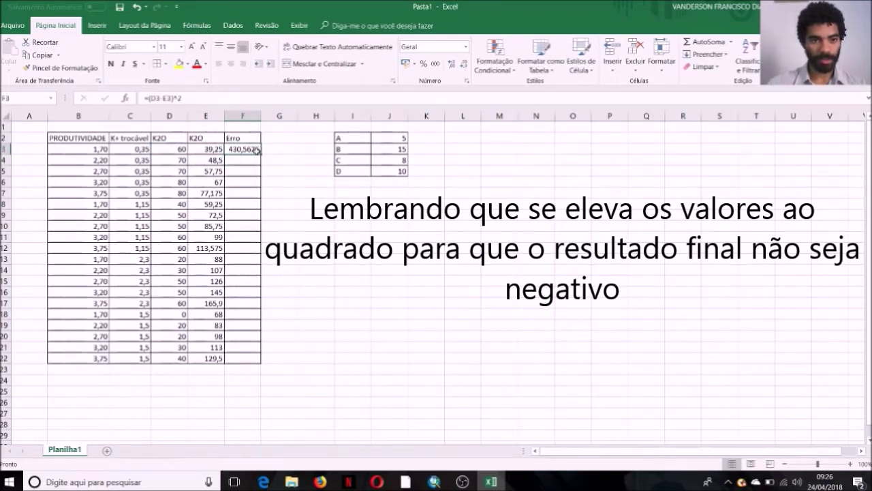
drag(256, 148, 261, 364)
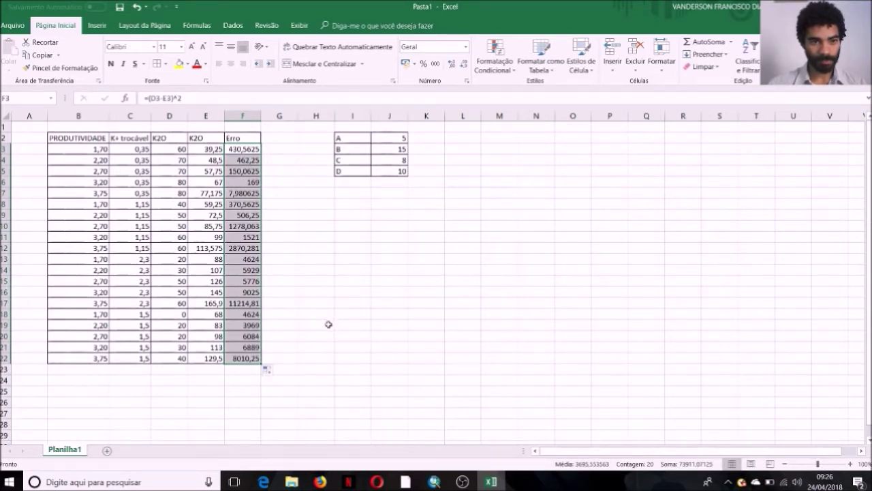
Total the Erro column in cell F23 with =SOMA(F3:F22).
click(250, 371)
text(=)
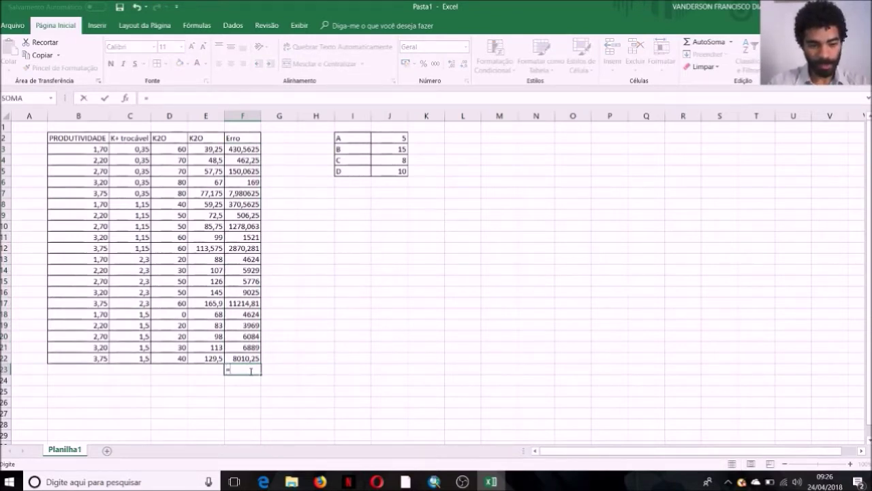
text(SOMA)
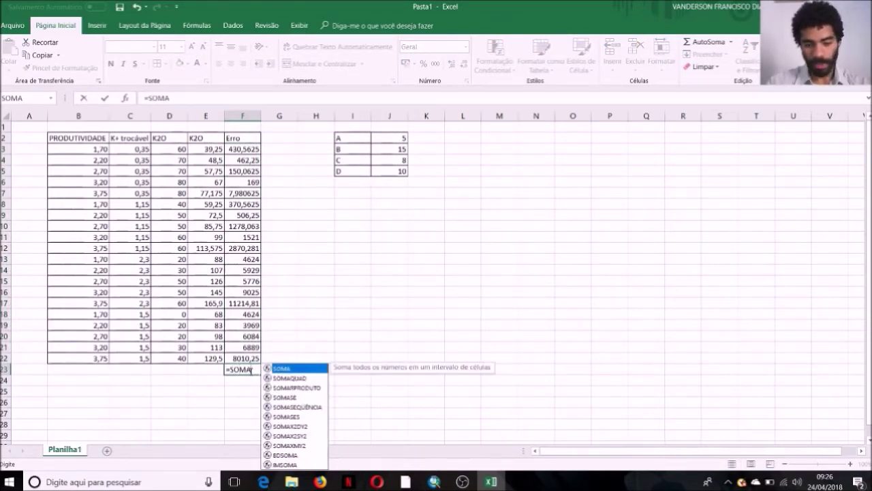
text(()
drag(246, 358, 243, 149)
key(Return)
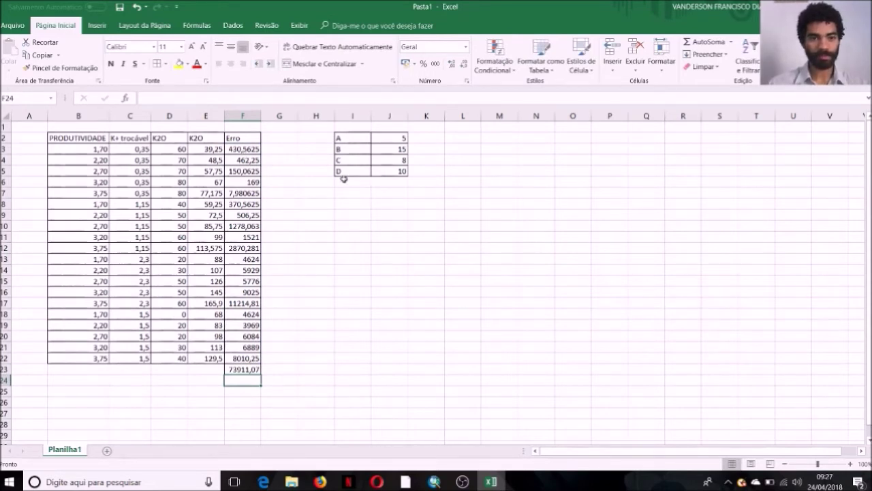
click(244, 370)
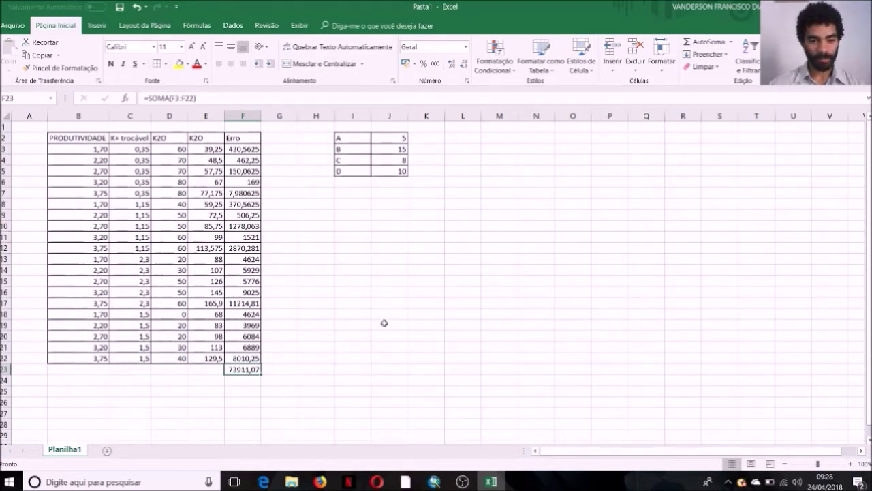
Make sure the Solver add-in is enabled in Excel's list of available add-ins.
drag(394, 139, 391, 178)
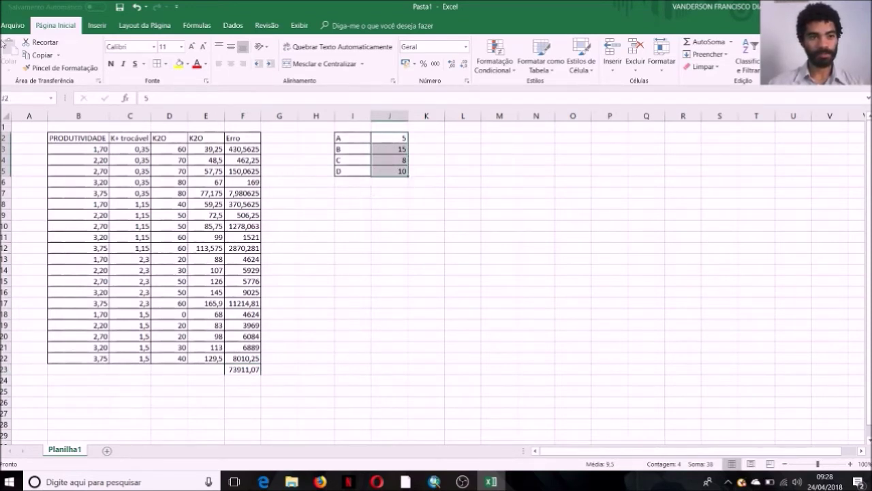
click(13, 31)
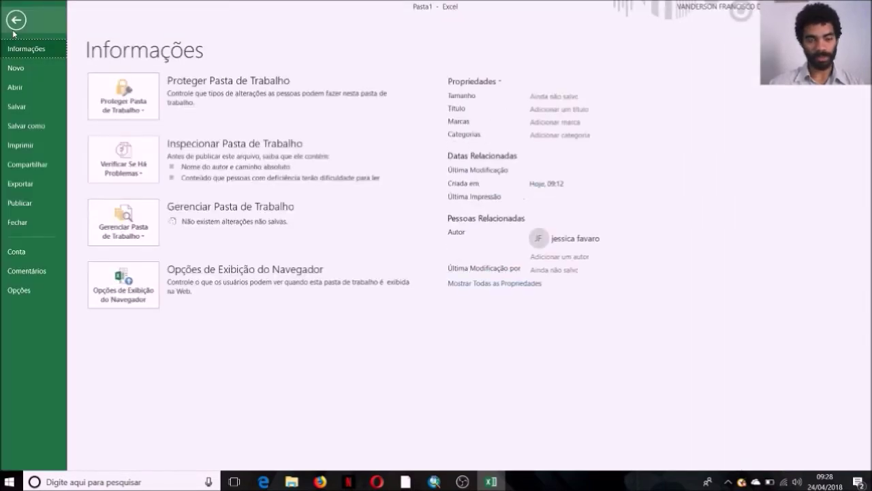
click(30, 294)
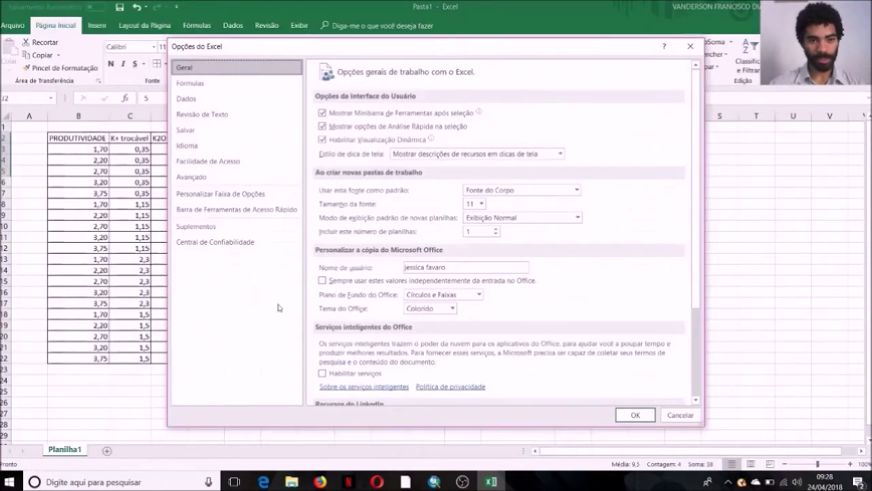
click(203, 233)
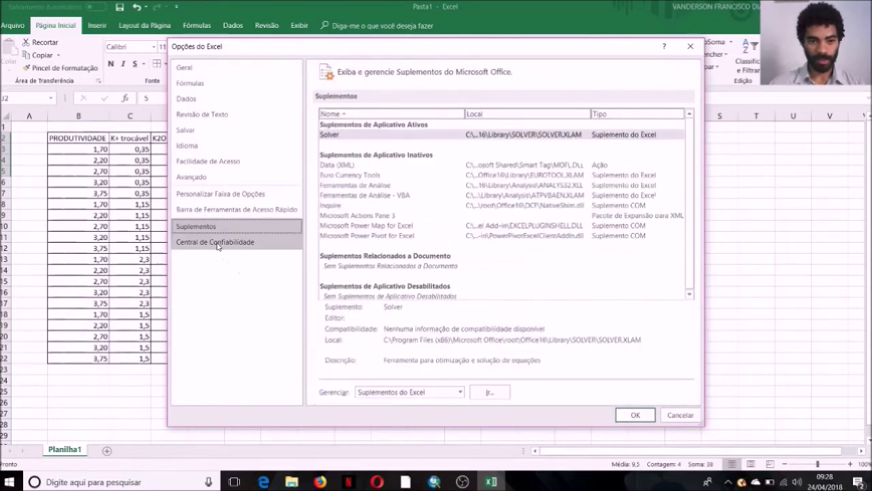
click(490, 393)
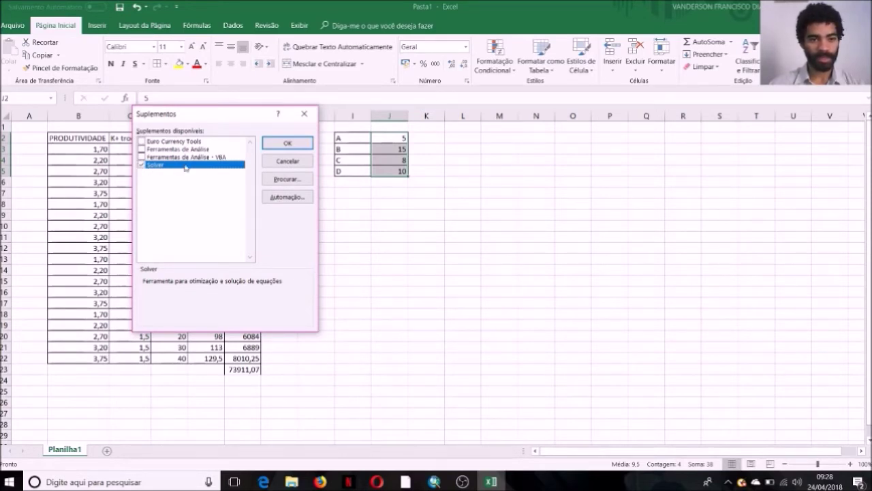
click(268, 141)
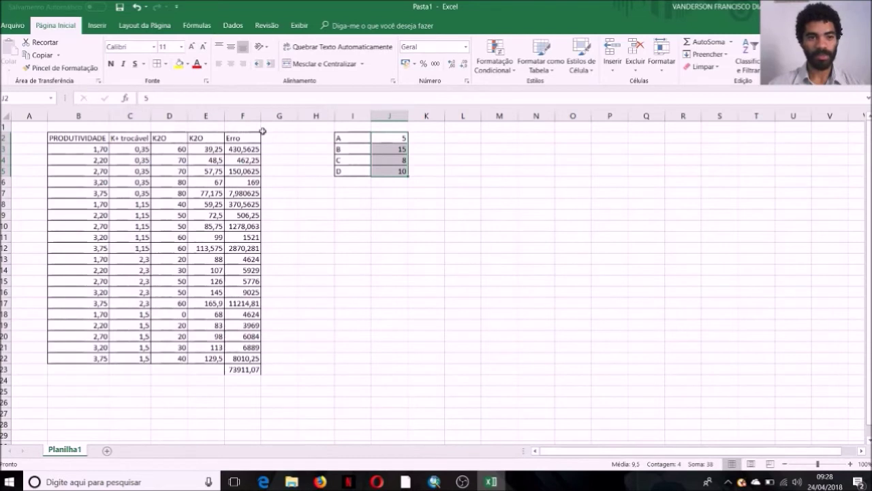
Open Solver and set its objective to the total error cell F23 with a target value of 0.
click(233, 25)
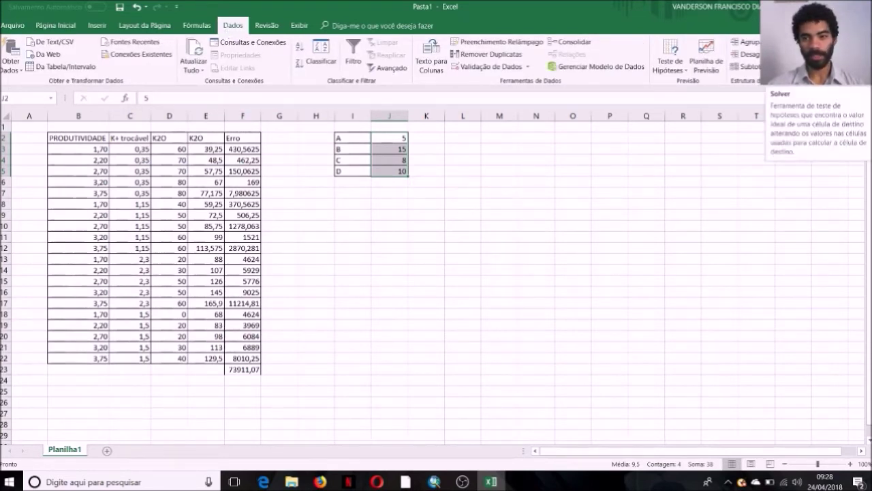
key(ctrl+c)
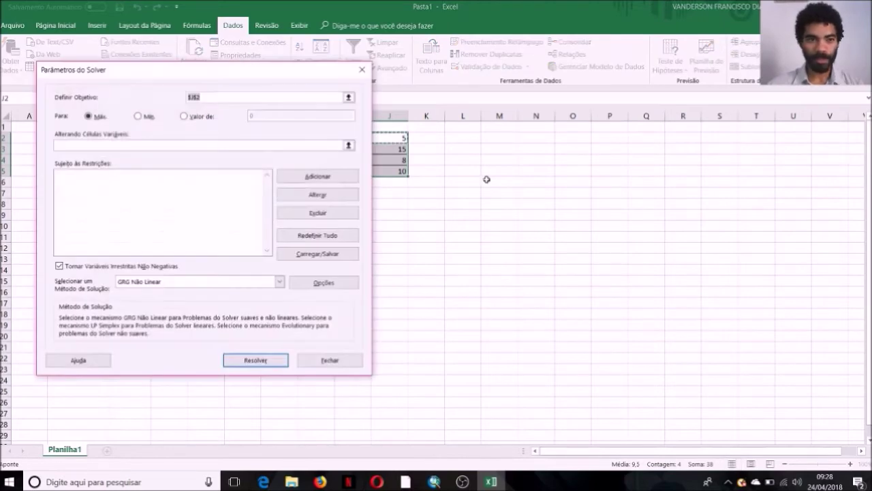
drag(235, 72, 718, 102)
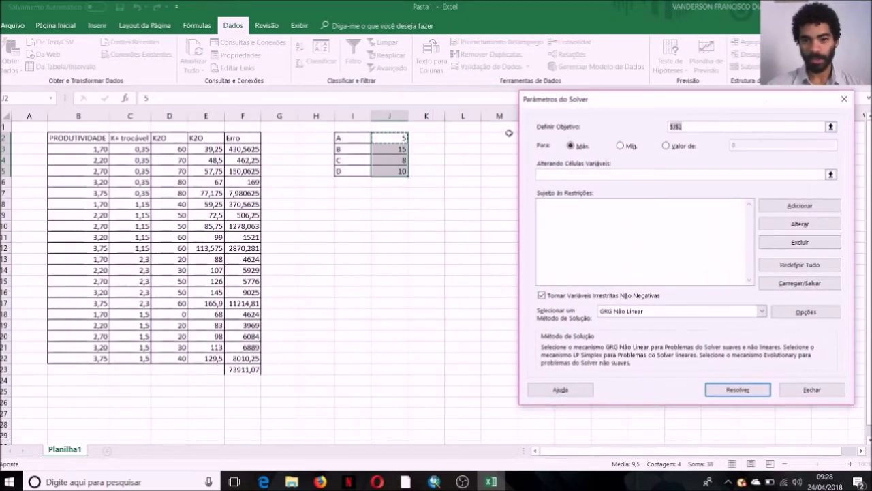
click(830, 126)
key(BackSpace)
click(249, 368)
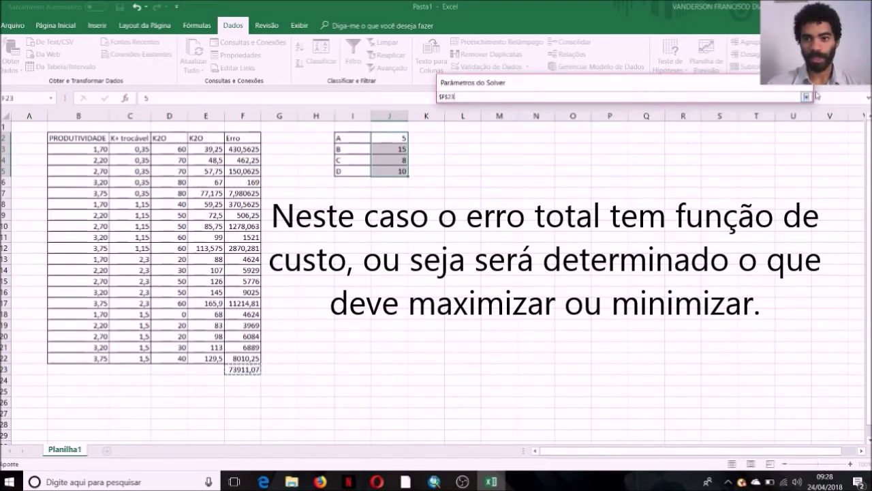
click(806, 96)
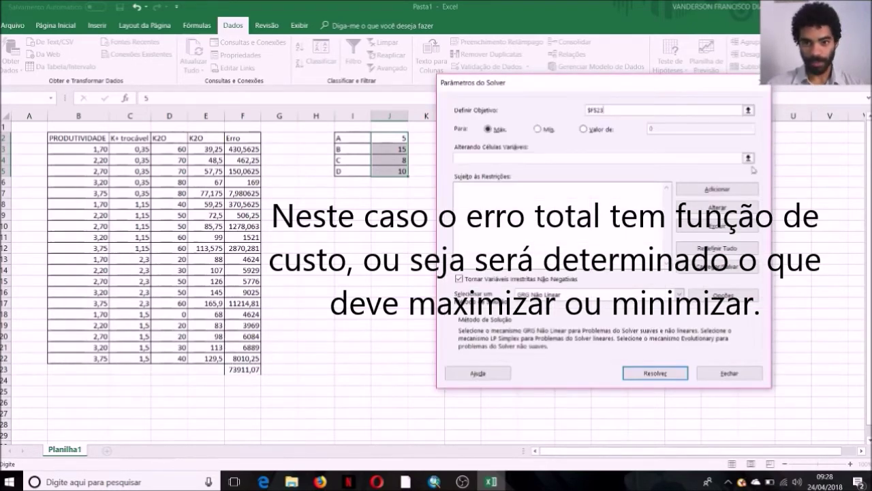
click(590, 133)
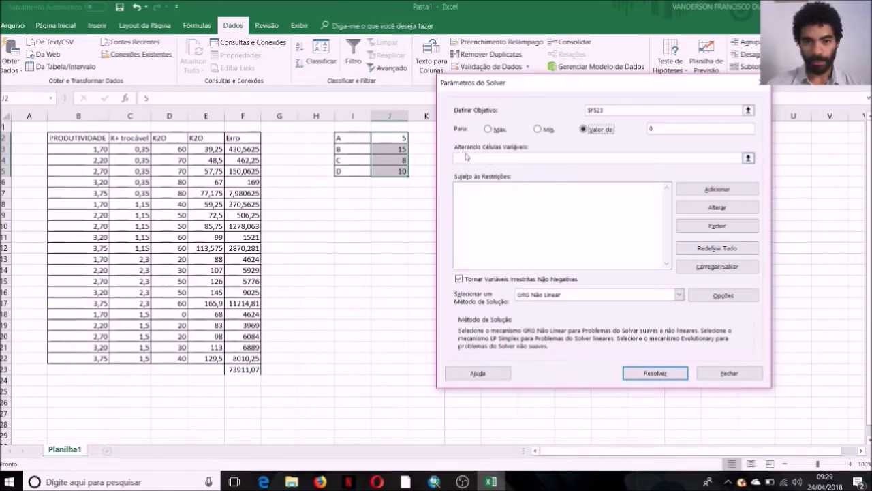
Set the Solver's variable cells to the coefficients in J2:J5.
click(747, 158)
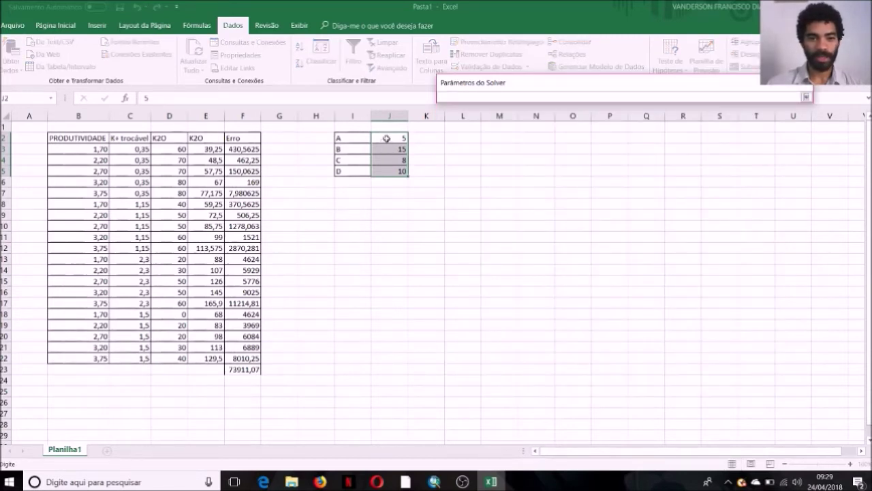
drag(389, 137, 391, 171)
click(806, 97)
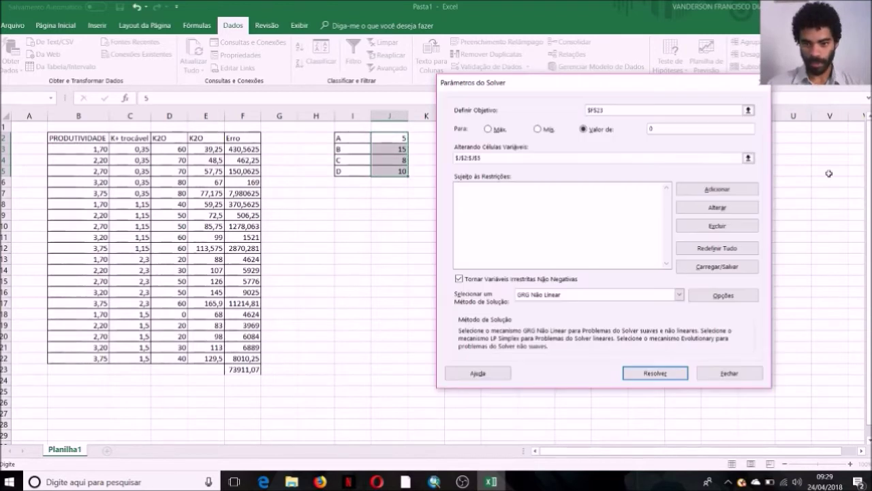
Turn off the non-negative restriction on the variables, then solve with GRG Não Linear and keep the Solver solution.
click(460, 280)
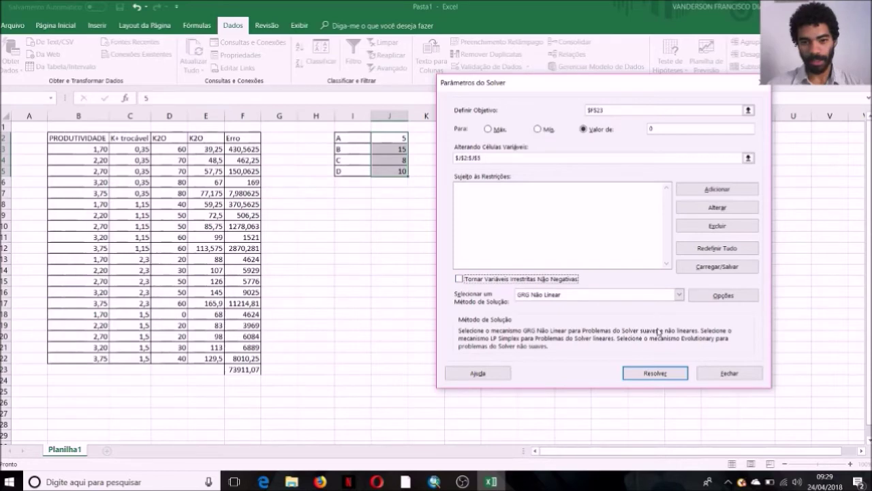
click(643, 372)
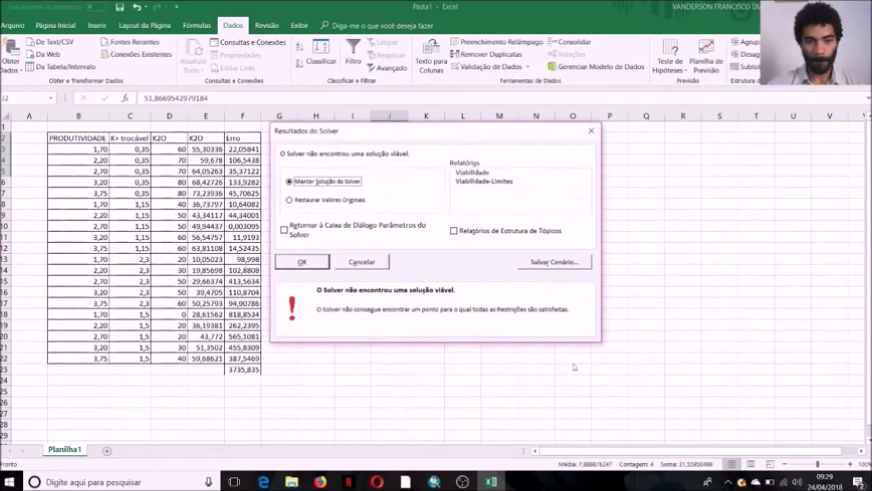
click(303, 262)
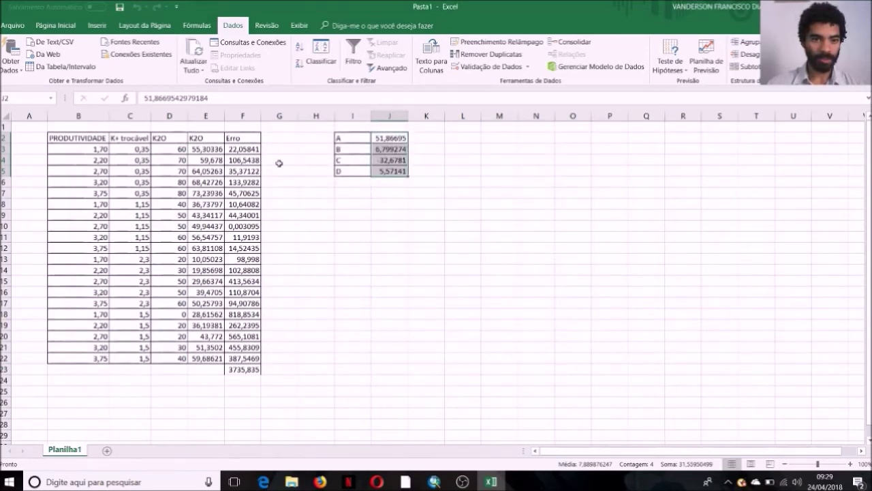
drag(249, 150, 238, 360)
drag(203, 150, 206, 348)
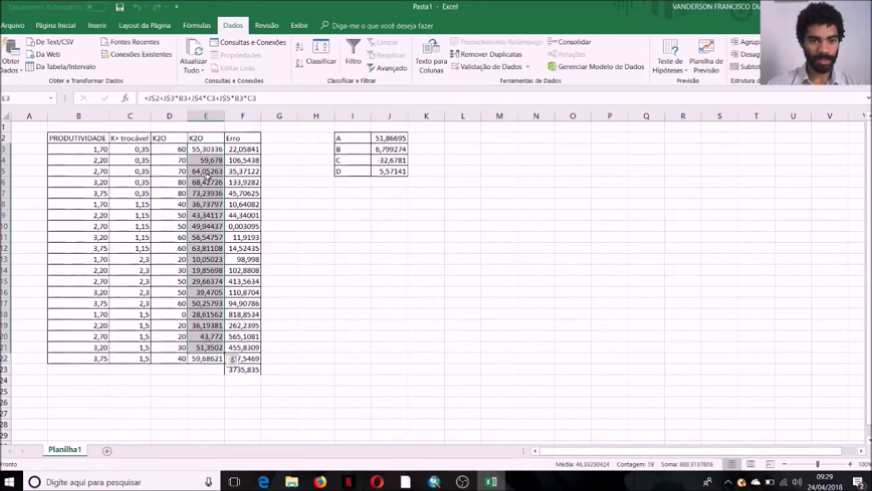
click(387, 138)
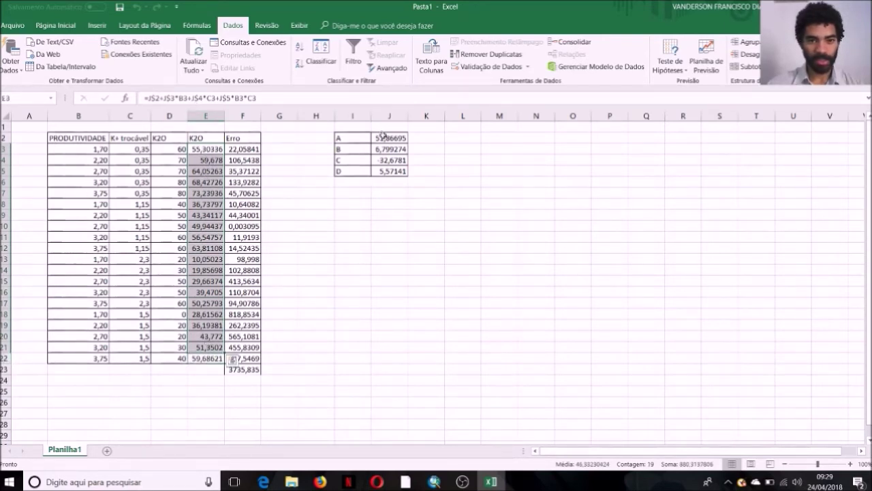
drag(385, 175, 387, 138)
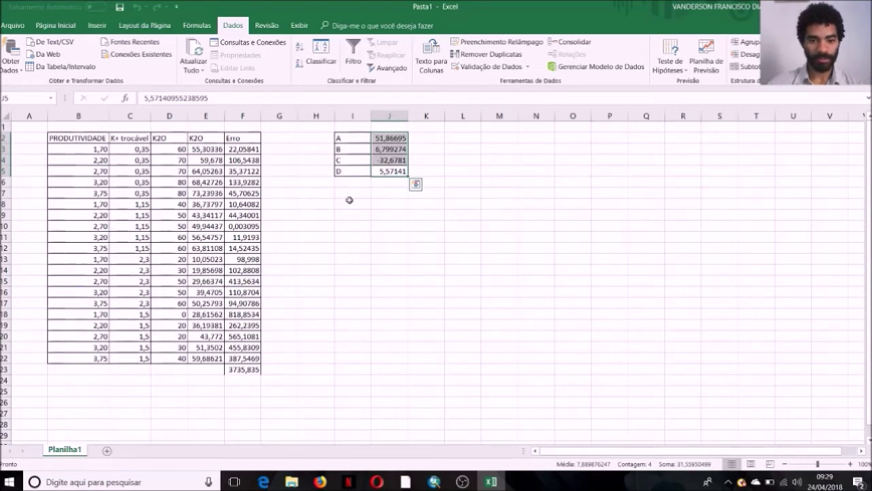
Switch to ArcMap's Raster Calculator and start the expression with coefficient A from Excel cell J2, written as 51.8669543 with a decimal point, plus a + operator.
mouse_move(440, 484)
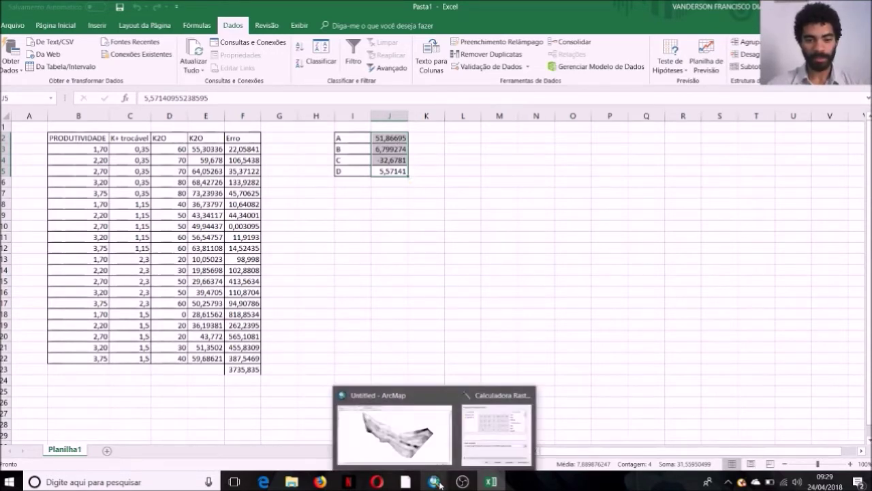
click(477, 453)
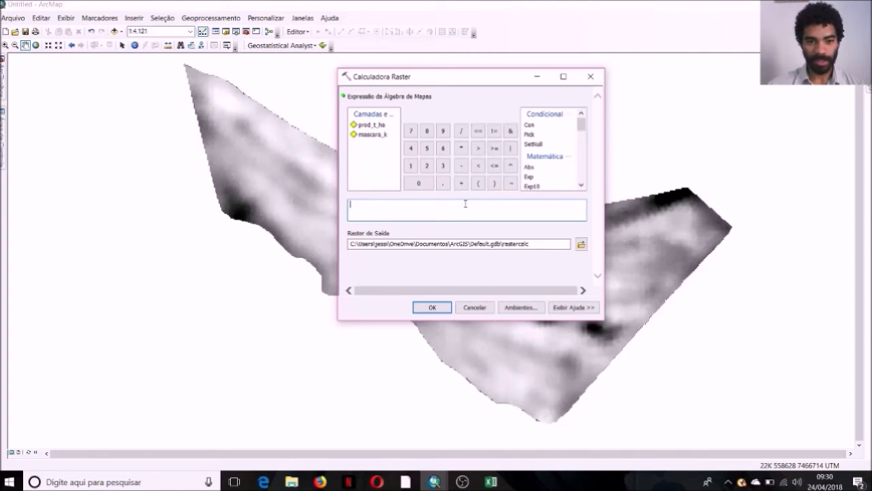
click(490, 481)
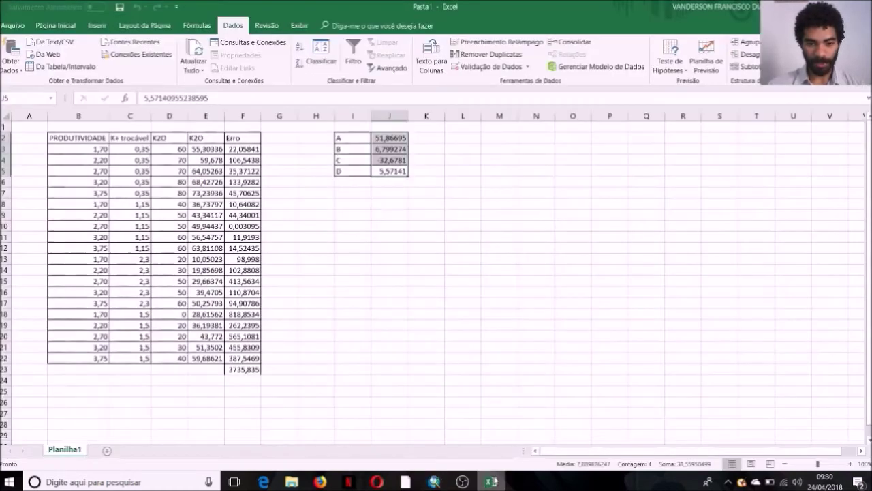
click(401, 138)
key(ctrl+c)
key(alt+Tab)
key(ctrl+v)
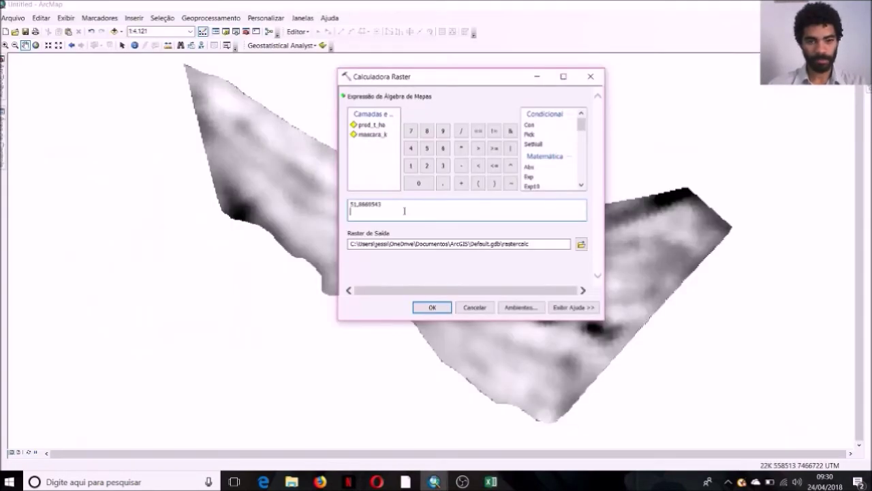
click(359, 204)
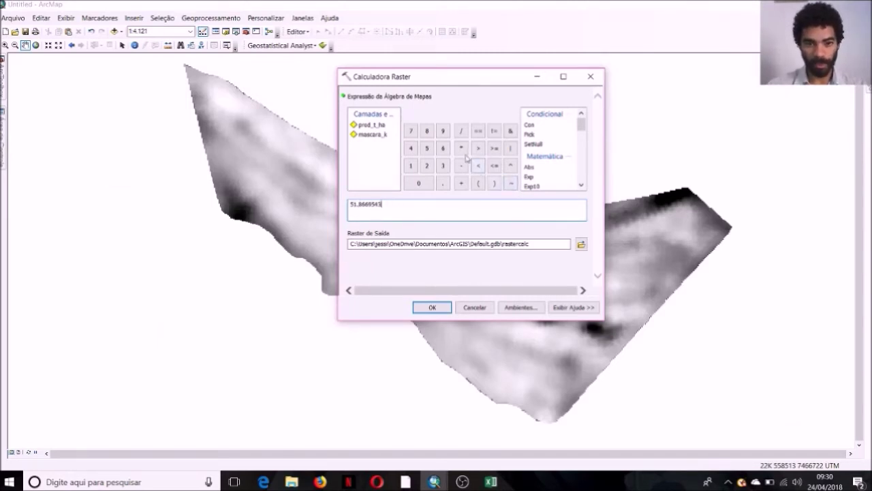
click(461, 183)
Add coefficient B from Excel cell J3 to the Raster Calculator expression as 6.799273958 * "mascara_k" +.
click(490, 481)
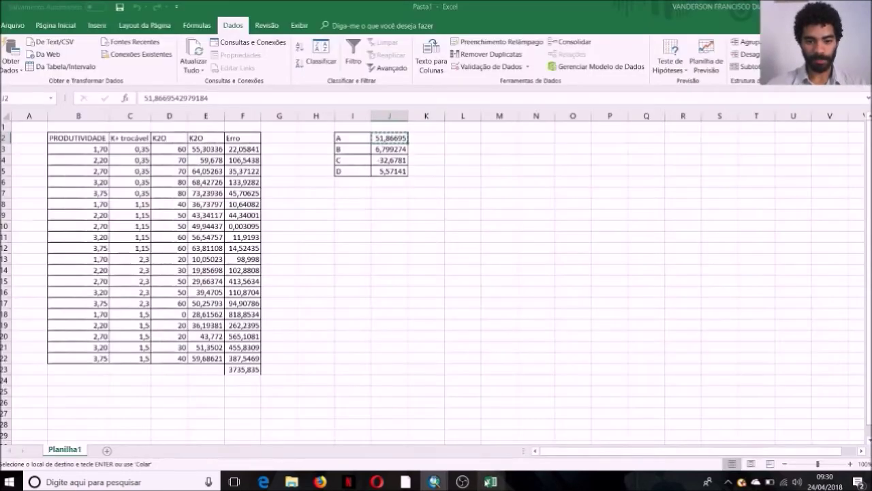
click(395, 141)
key(alt+Tab)
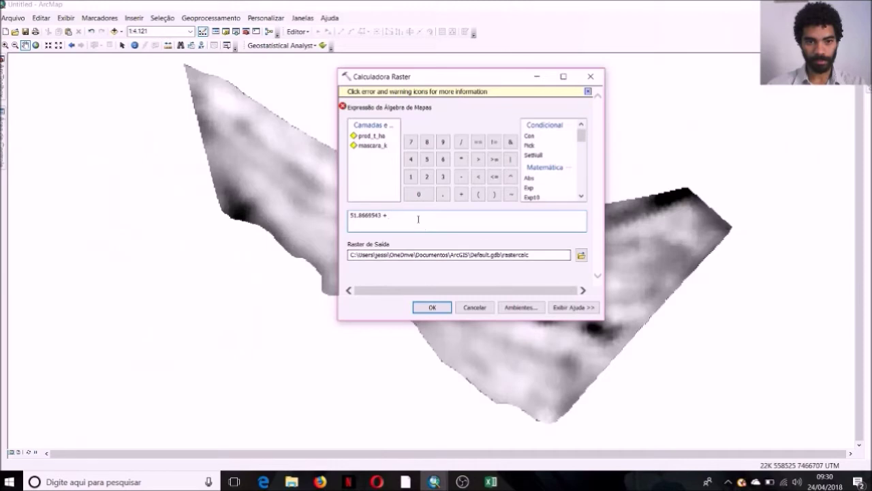
key(ctrl+v)
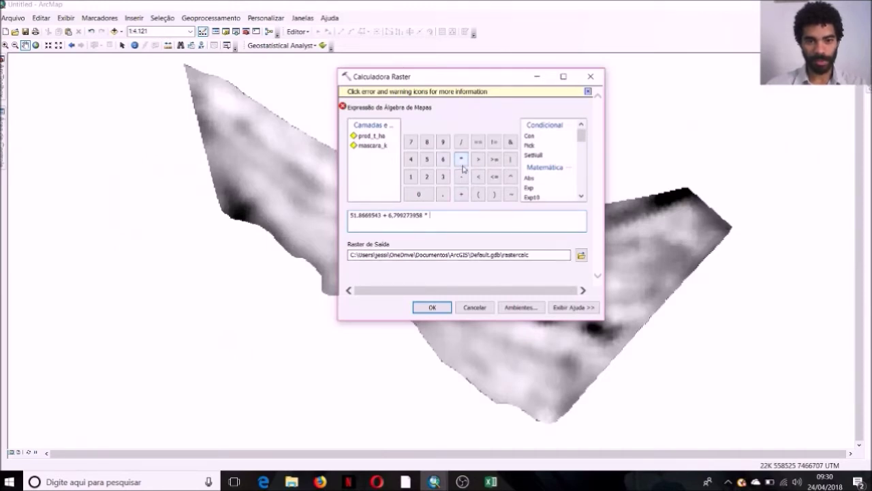
double_click(374, 146)
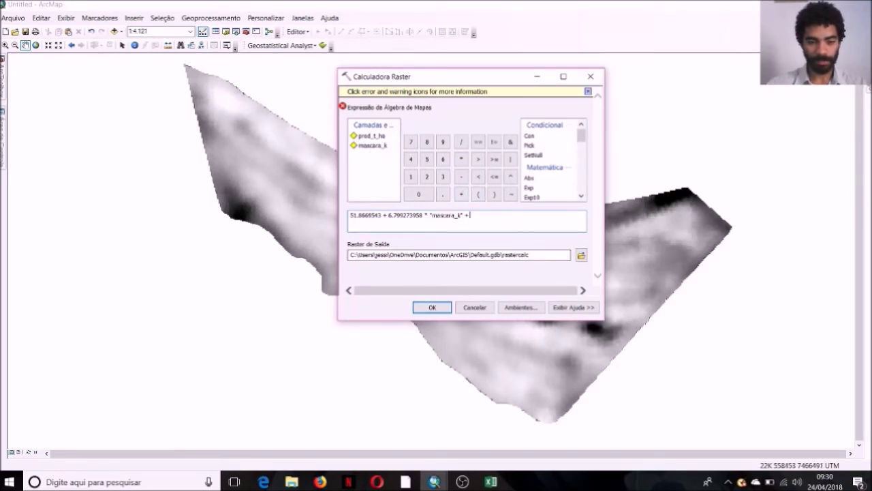
Append coefficient C from Excel cell J4 to the Raster Calculator expression as (-32.67813282) * "prod_t_ha" +.
click(491, 482)
click(399, 160)
key(ctrl+c)
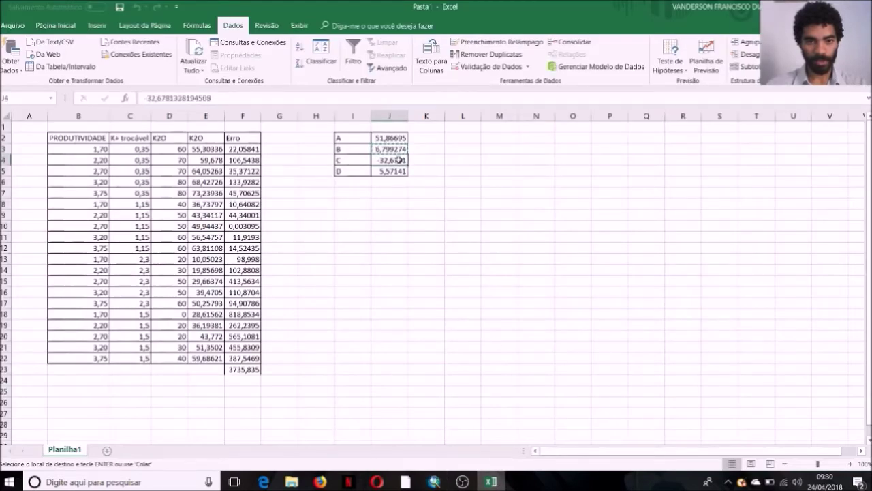
click(455, 469)
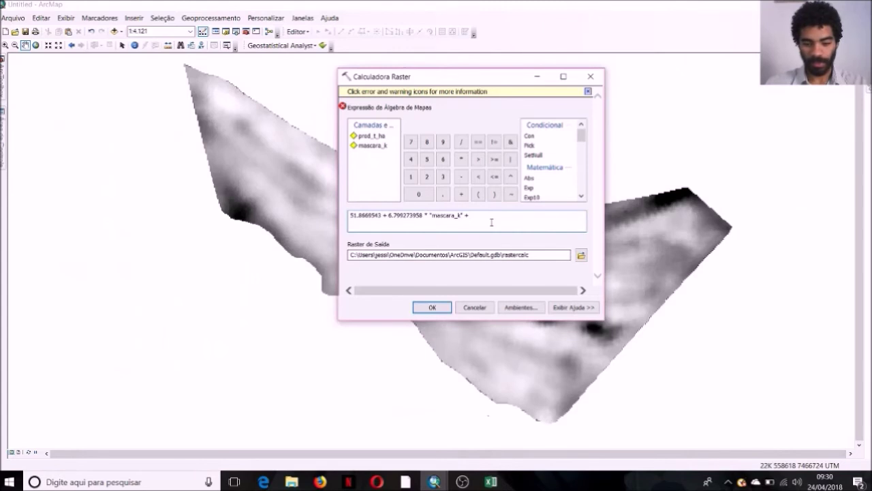
key(ctrl+v)
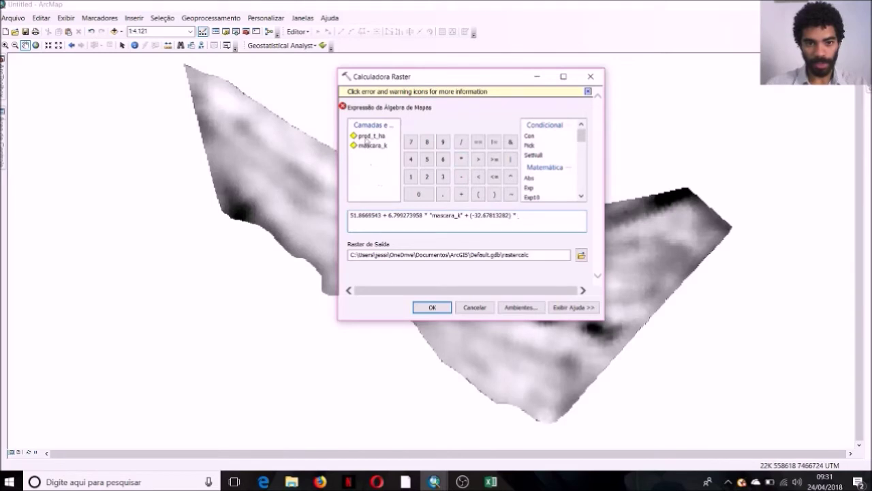
double_click(368, 135)
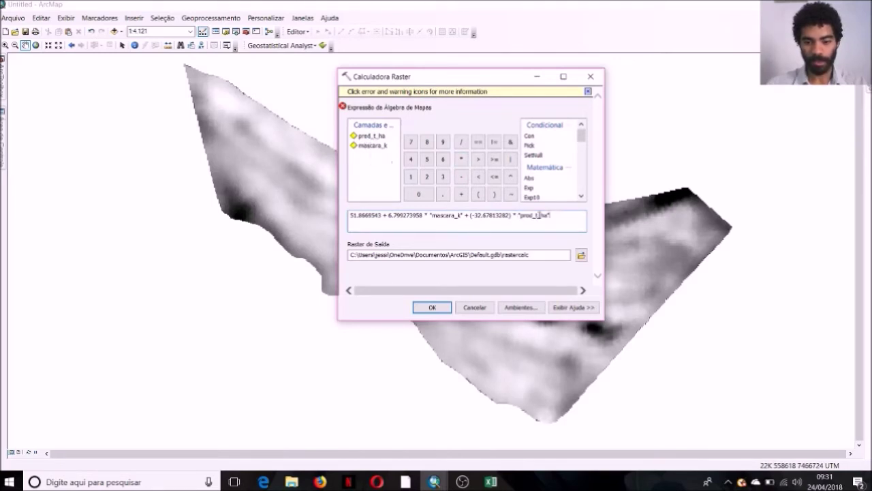
click(461, 193)
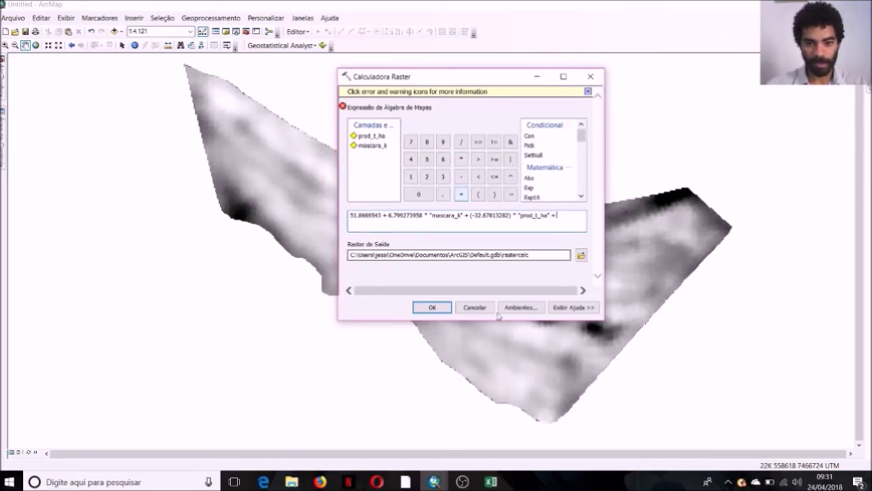
Switch to Excel and select coefficient D in cell J5 for the next term of the expression.
click(491, 482)
click(405, 172)
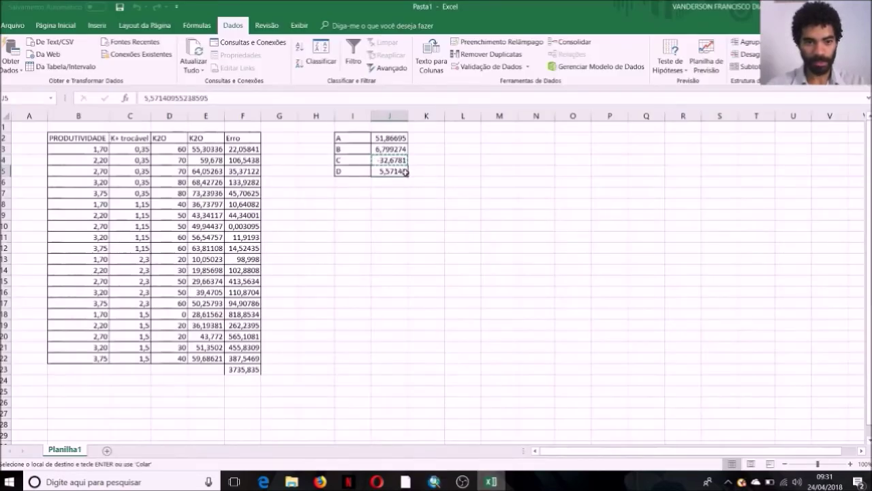